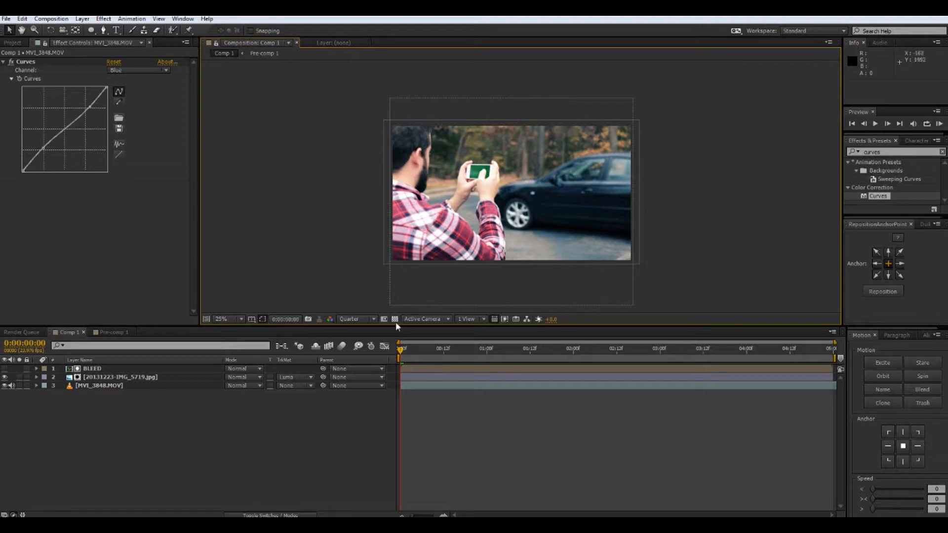
Review the finished ink-bleed transition in Comp 1, scrubbing between the footage and the portrait and inspecting the blended areas up close.
left_click(105, 369)
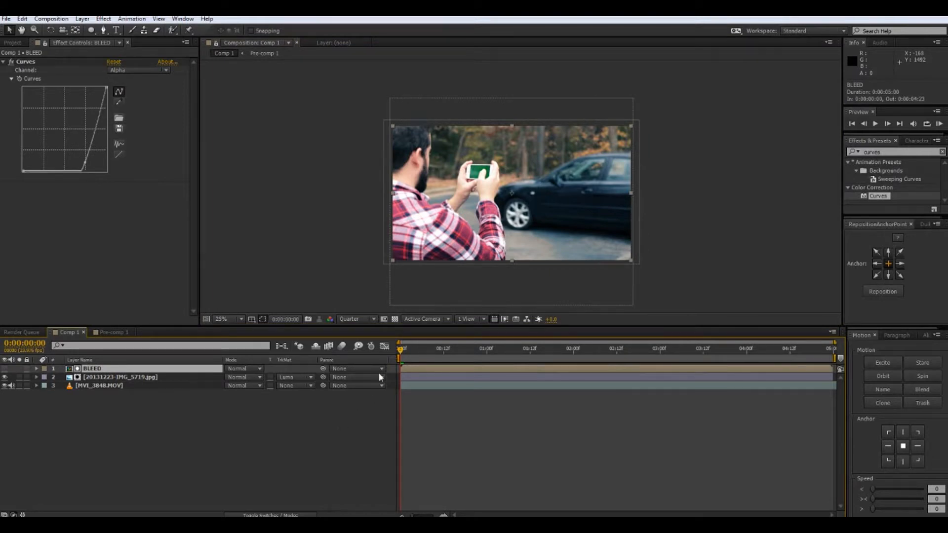
scroll(447, 194, "up", 1)
scroll(446, 193, "down", 1)
left_click(443, 349)
left_click_drag(448, 352, 555, 364)
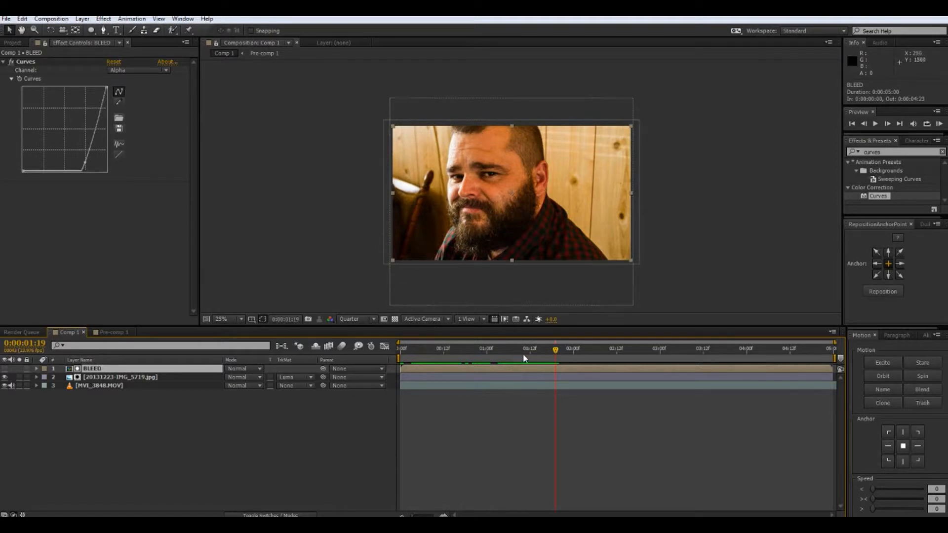
left_click_drag(545, 349, 411, 352)
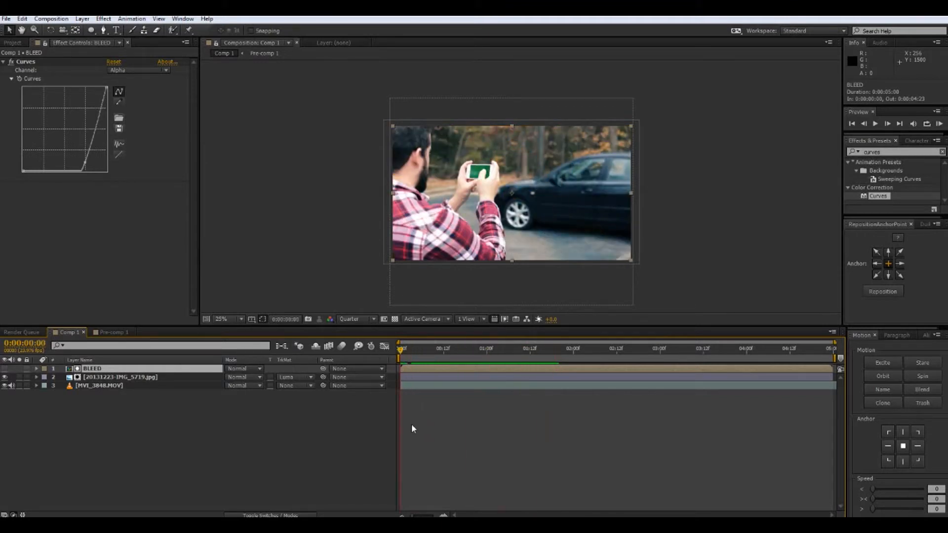
left_click(153, 421)
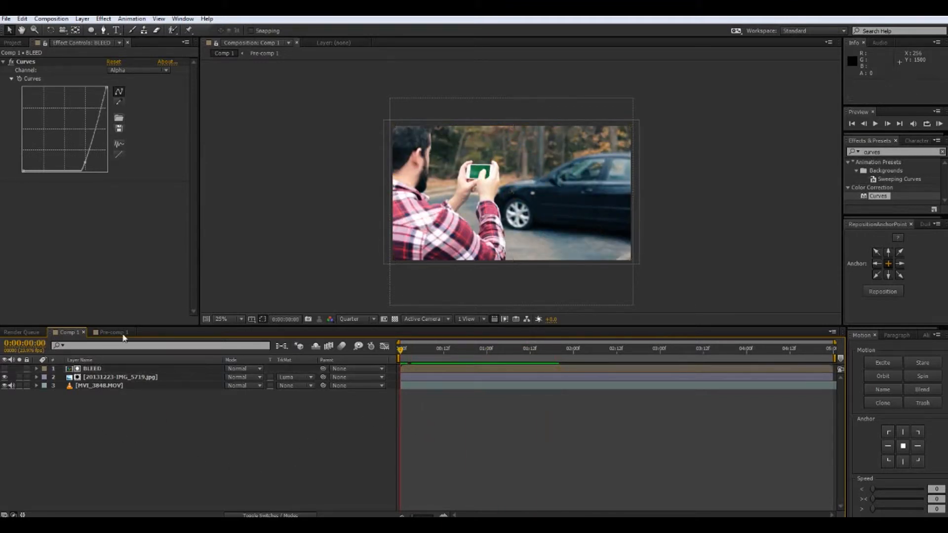
left_click(156, 439)
left_click_drag(404, 355, 459, 360)
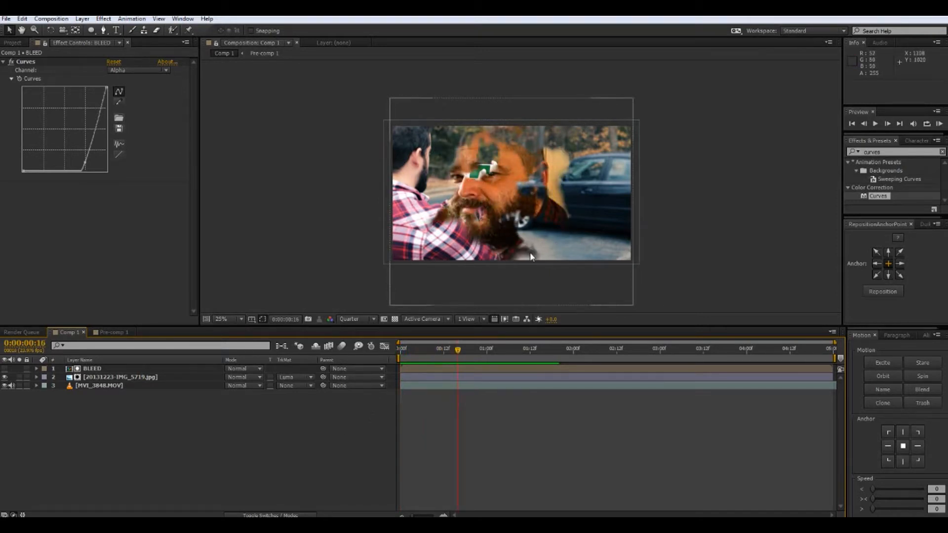
scroll(529, 251, "up", 2)
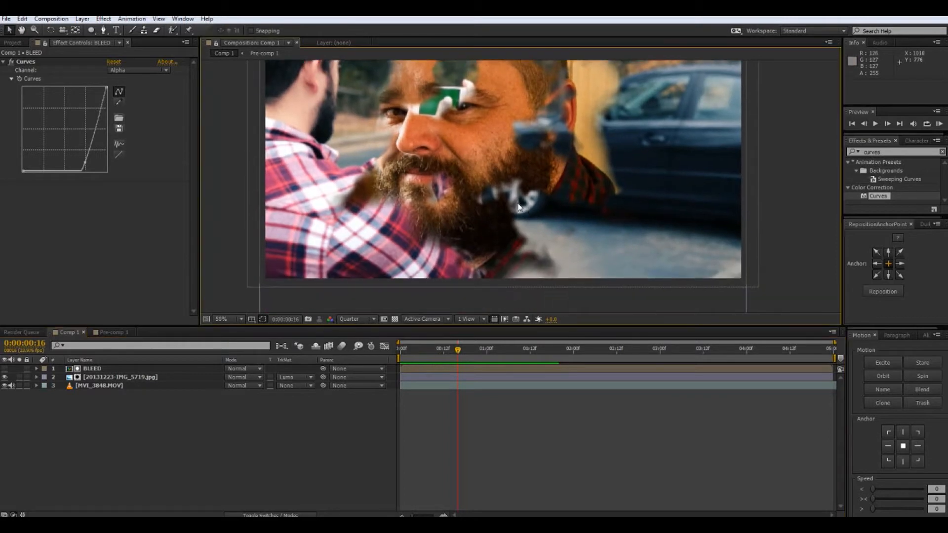
scroll(545, 271, "down", 2)
left_click_drag(472, 352, 541, 353)
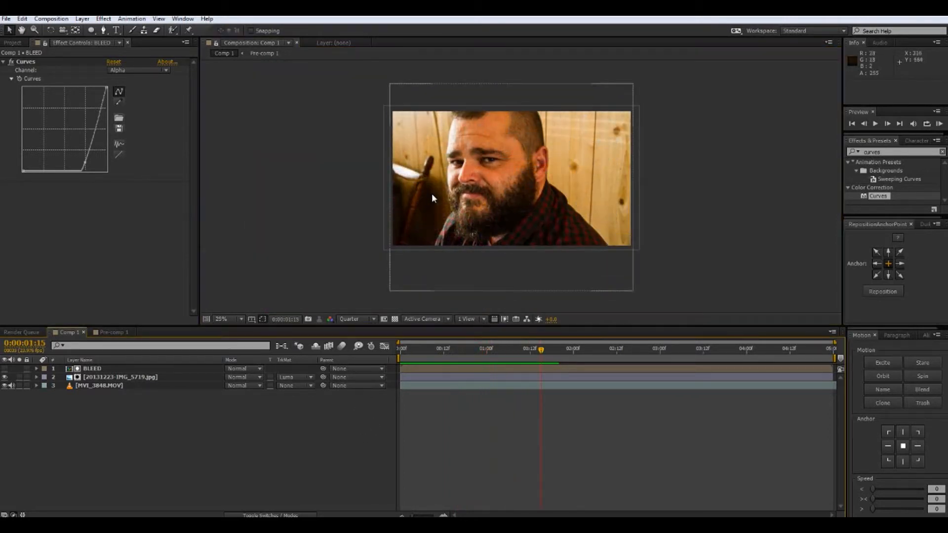
scroll(432, 193, "up", 4)
mouse_move(465, 181)
left_mouse_down()
mouse_move(463, 214)
mouse_move(473, 174)
left_mouse_up()
Create a new 1920 x 1080 px composition named Comp 2 at 23.976 fps with a duration of 5 seconds.
left_click(241, 427)
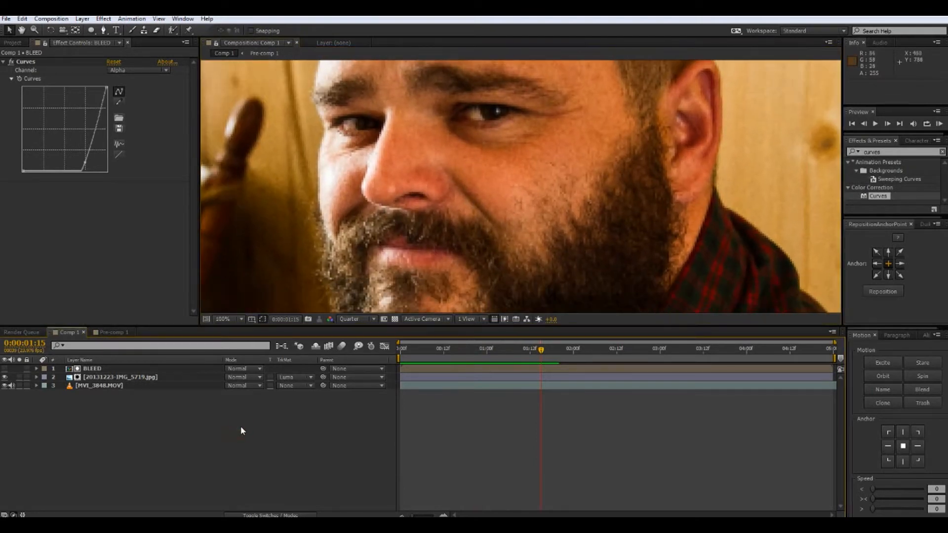
key("ctrl+n")
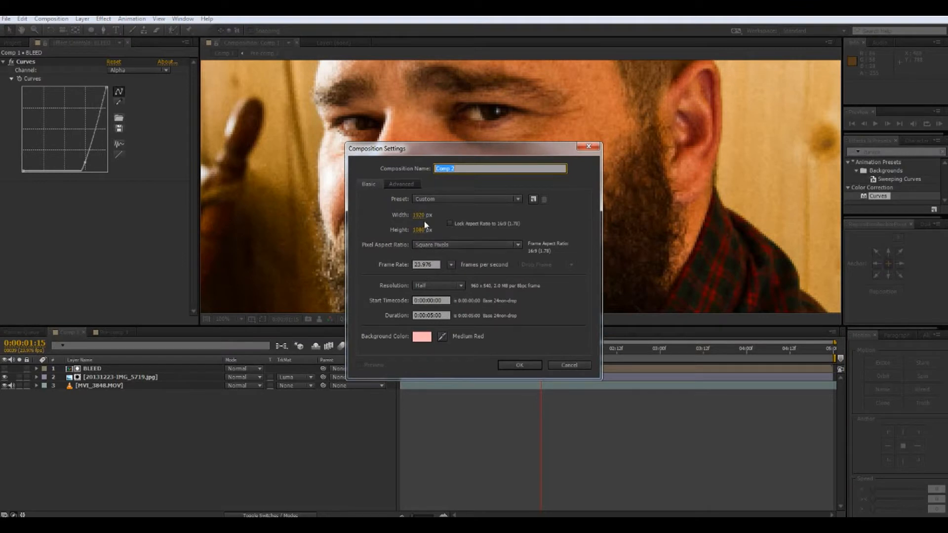
left_click(429, 315)
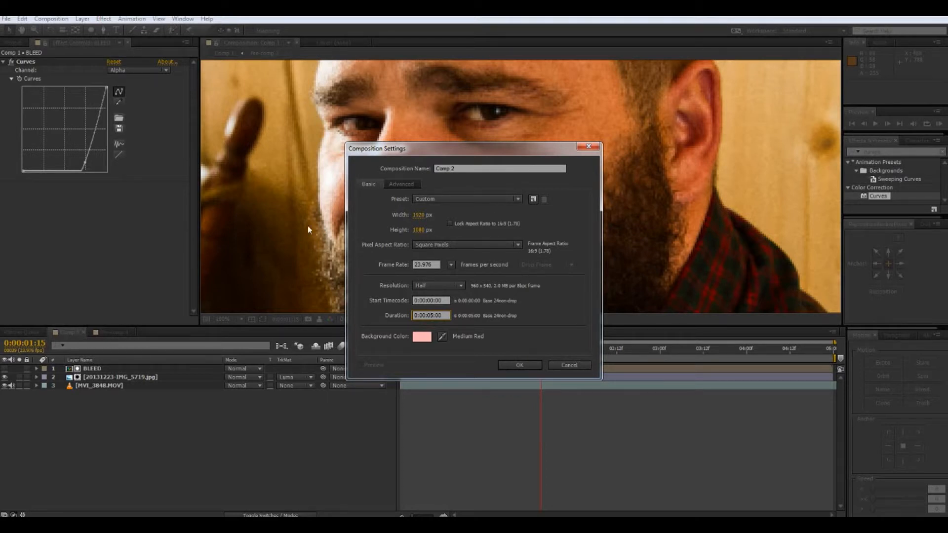
left_click(532, 365)
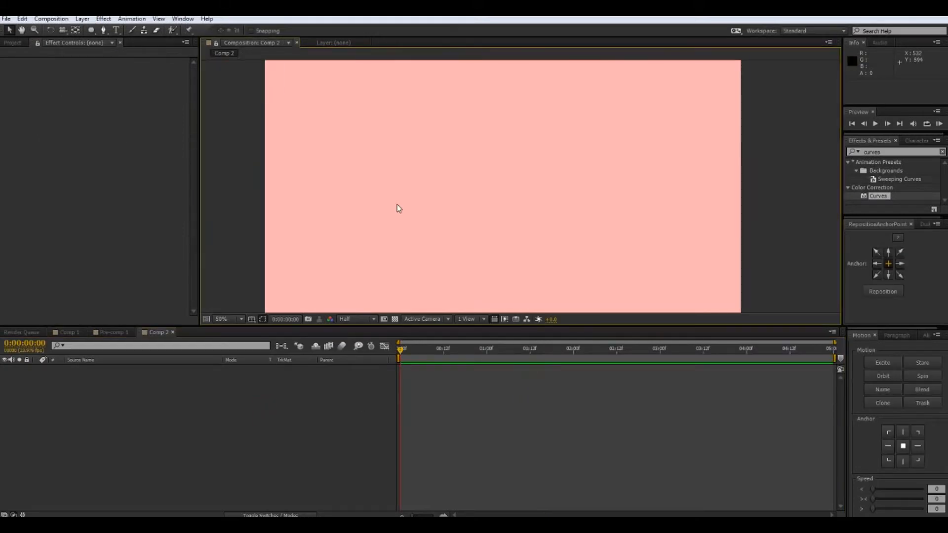
Add a black 1920 x 1080 px solid named BASE to the new composition.
key("ctrl+y")
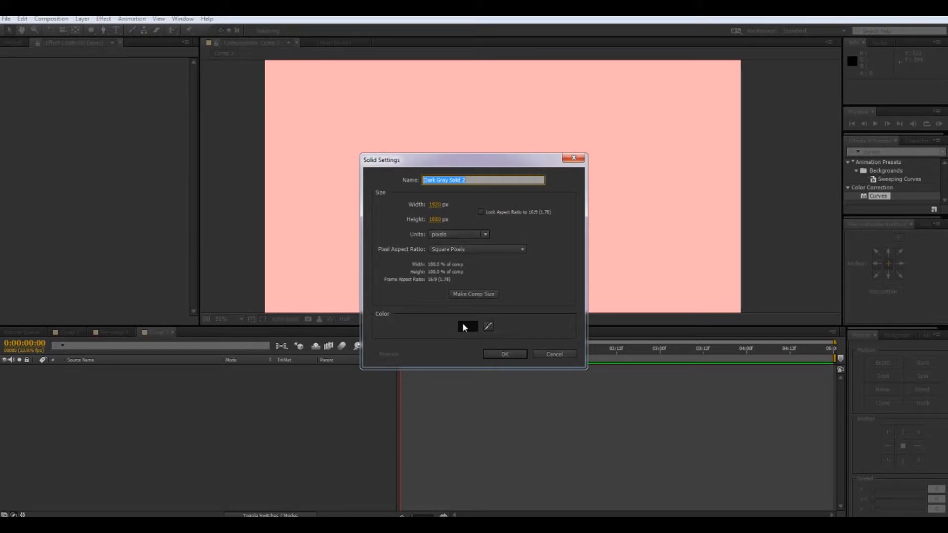
type("BASE")
key("Return")
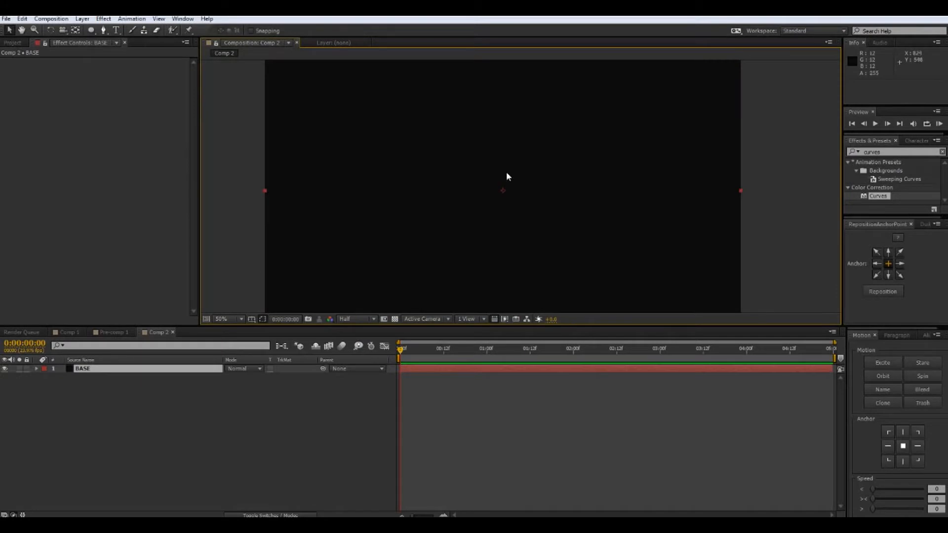
Find the Fractal Noise effect and apply it to the BASE solid.
left_click(892, 152)
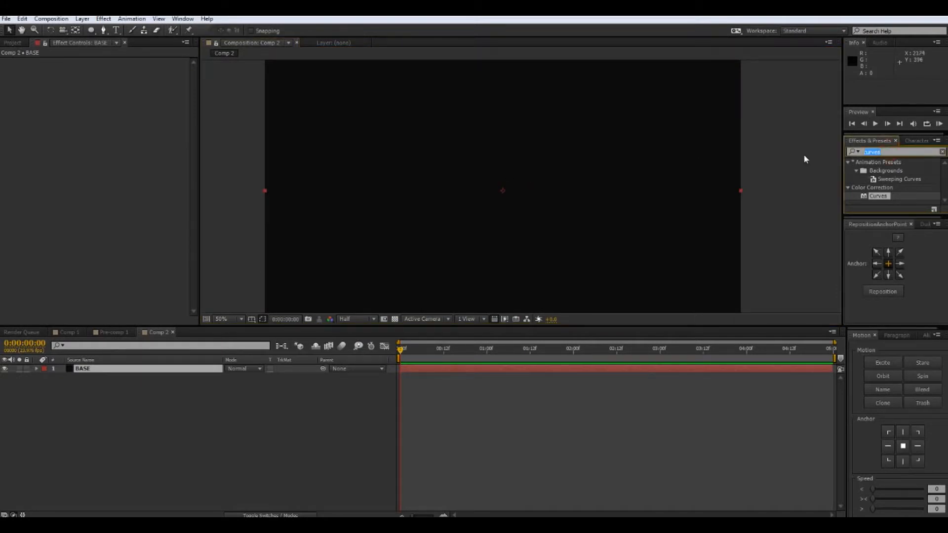
type("frac")
scroll(894, 190, "down", 2)
left_click_drag(885, 201, 543, 203)
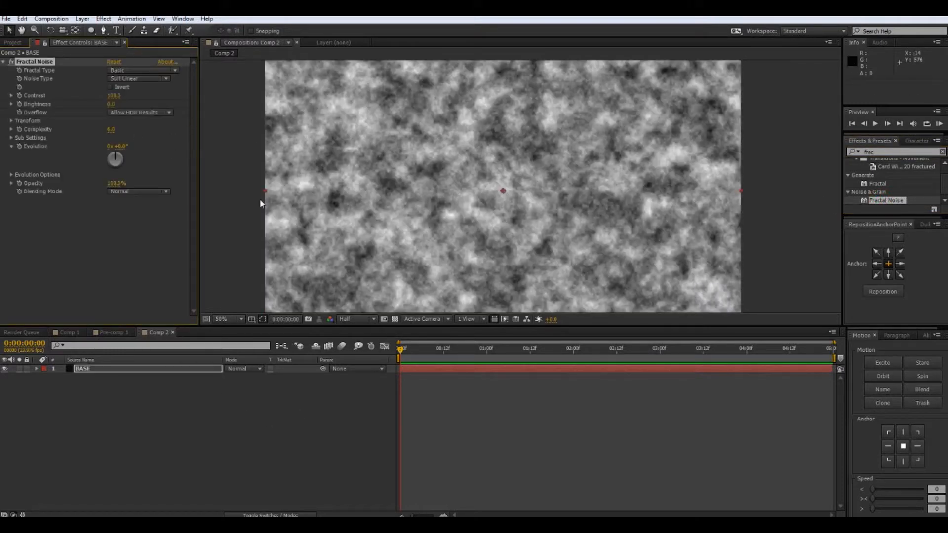
Set the Fractal Type to Dynamic Progressive, keeping the Noise Type at Soft Linear.
left_click(150, 78)
left_click(140, 223)
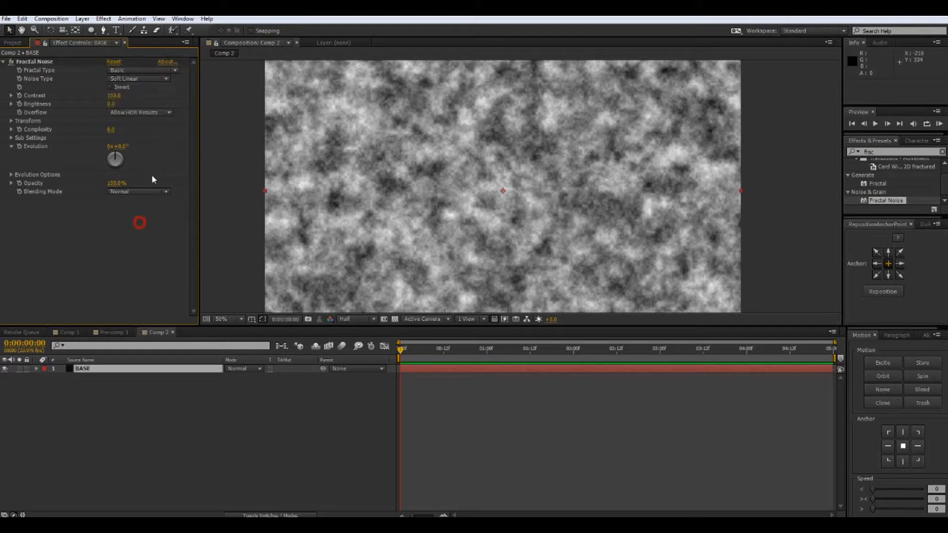
left_click(155, 70)
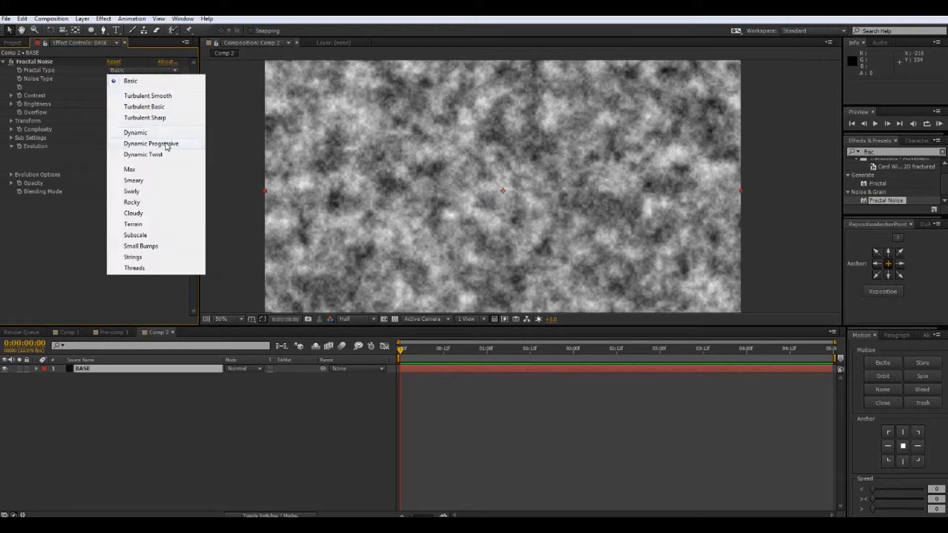
left_click(158, 148)
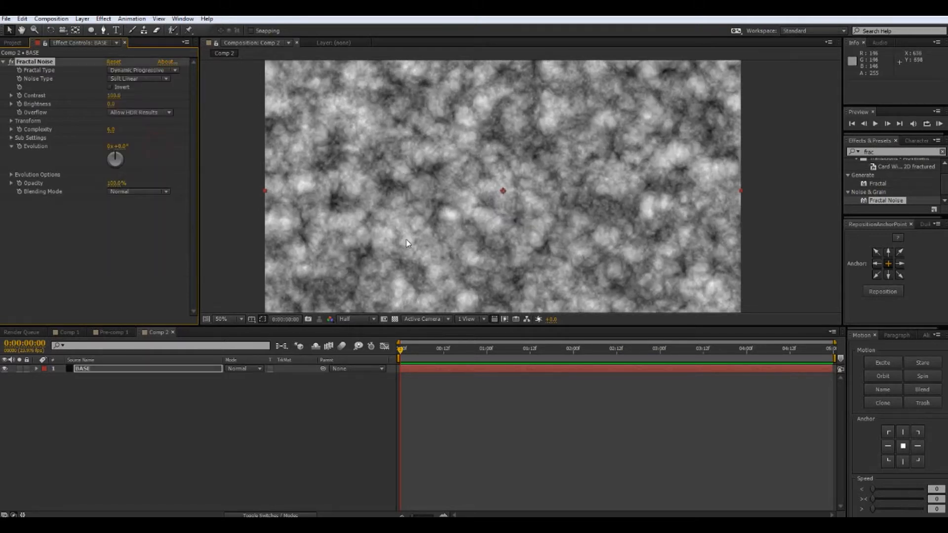
Set the Fractal Noise contrast to 260 and the brightness to -30 for stronger black-and-white separation.
key("slash")
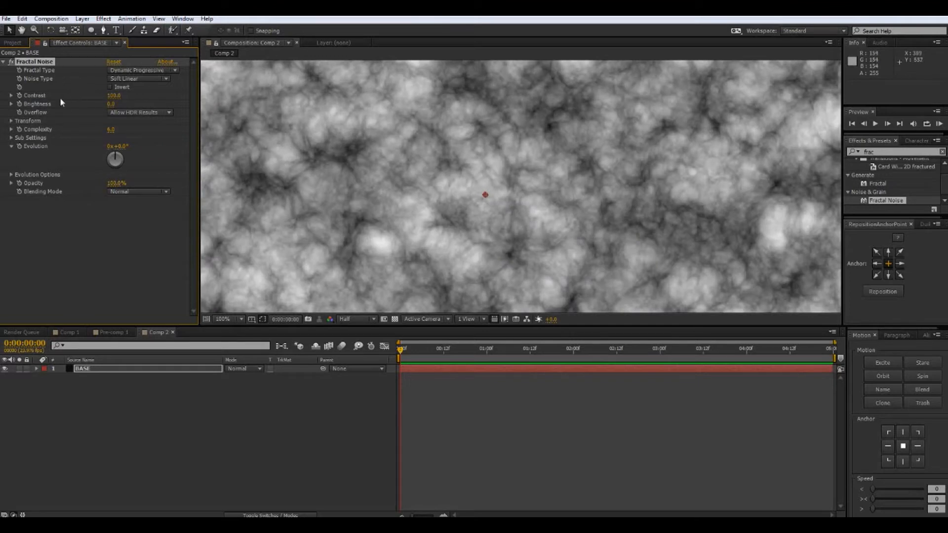
left_click_drag(114, 95, 96, 104)
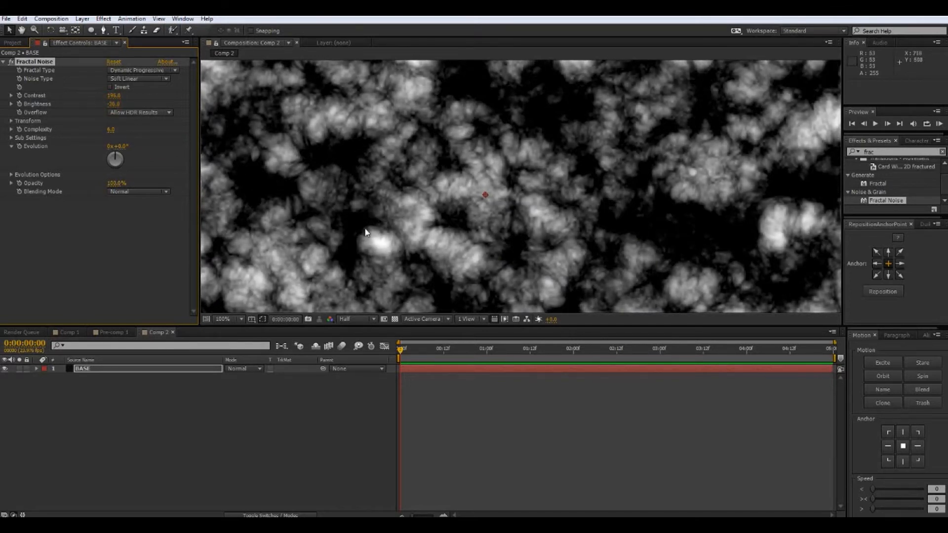
scroll(366, 232, "up", 1)
left_click_drag(372, 162, 288, 117)
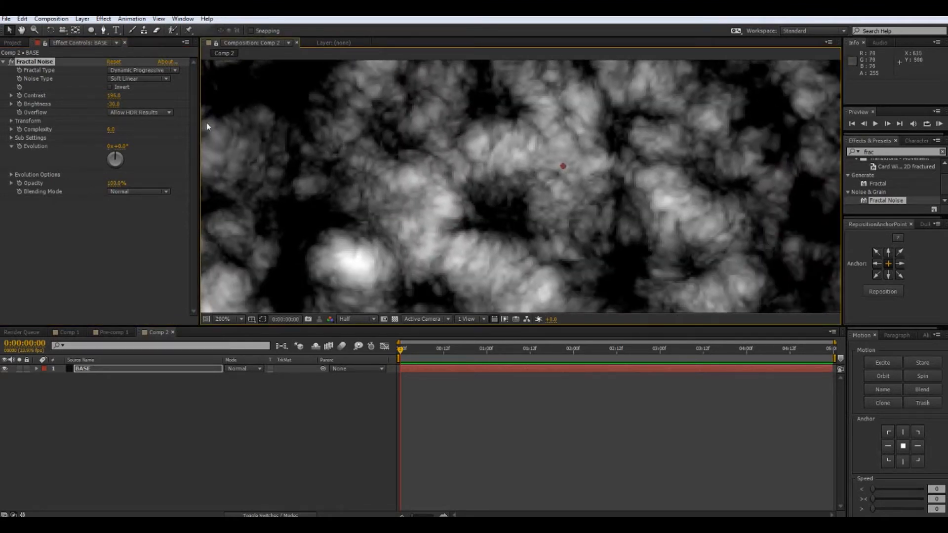
left_click_drag(114, 95, 143, 96)
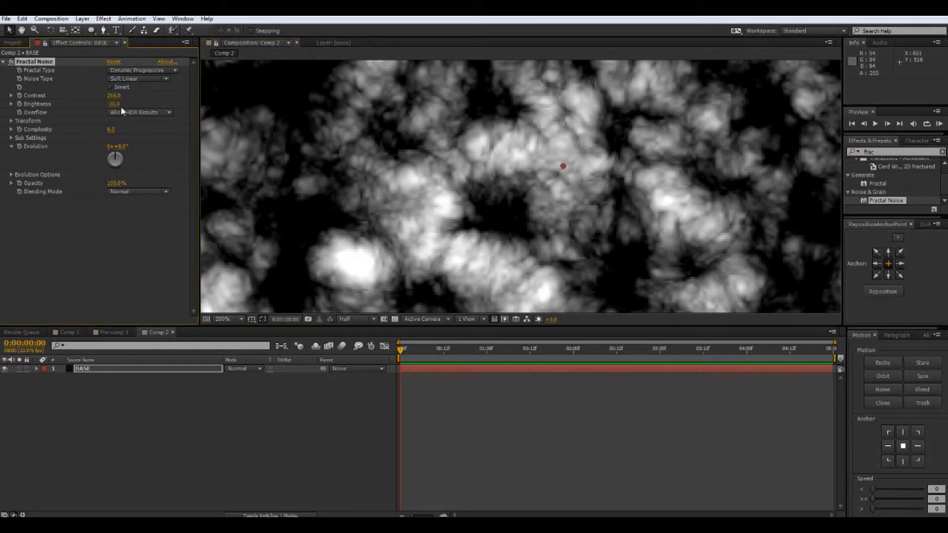
scroll(454, 183, "down", 2)
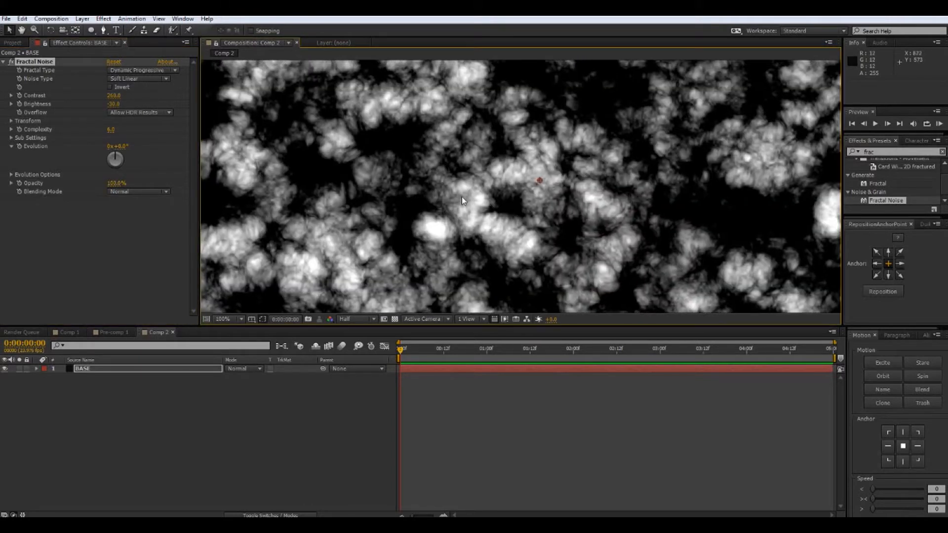
Enlarge the noise pattern by setting the uniform Scale in the Fractal Noise Transform settings to 352.
left_click(11, 121)
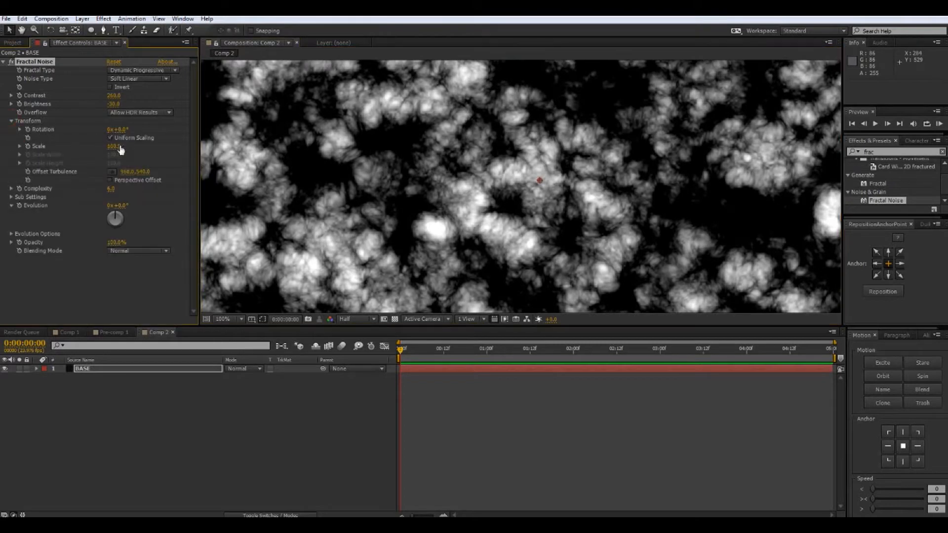
left_click_drag(114, 148, 183, 150)
scroll(419, 168, "down", 1)
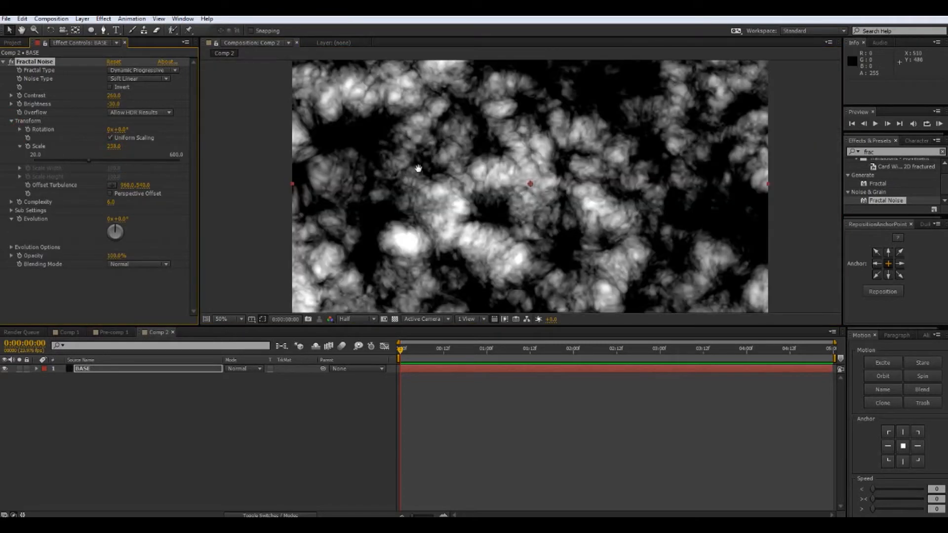
scroll(419, 168, "down", 1)
left_click_drag(115, 147, 171, 148)
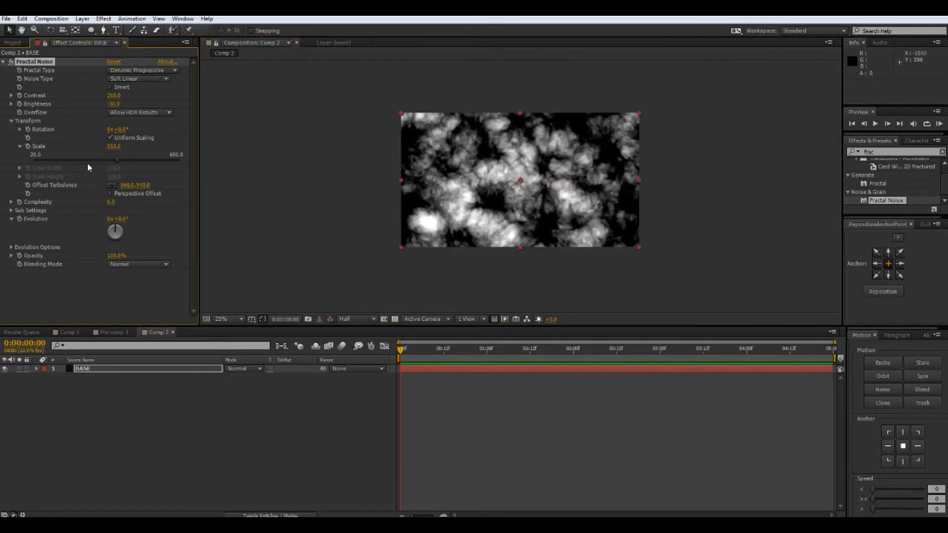
In the Fractal Noise Sub Settings, set Sub Influence to 73.9, Sub Scaling to 60 and Sub Rotation to about 65°.
left_click(11, 211)
left_click_drag(112, 228, 115, 227)
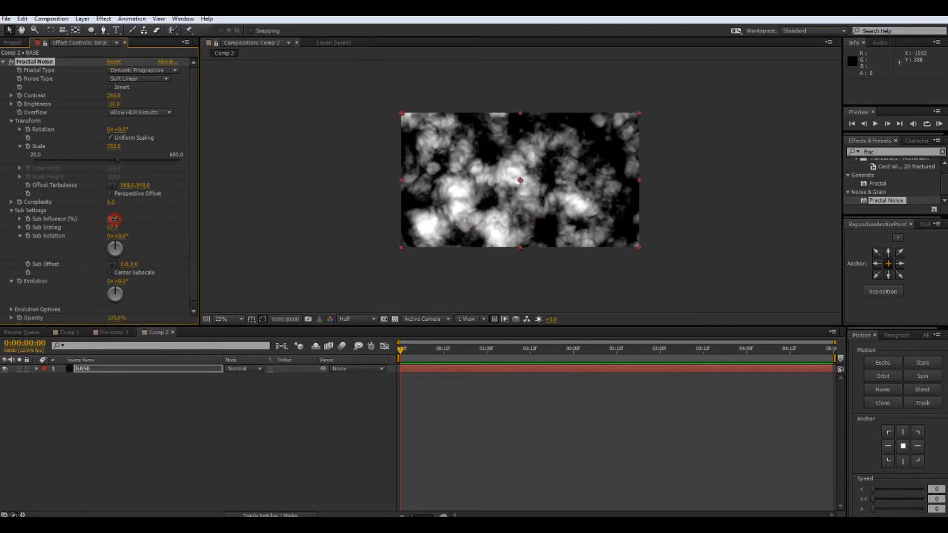
left_click_drag(123, 219, 140, 236)
key("period")
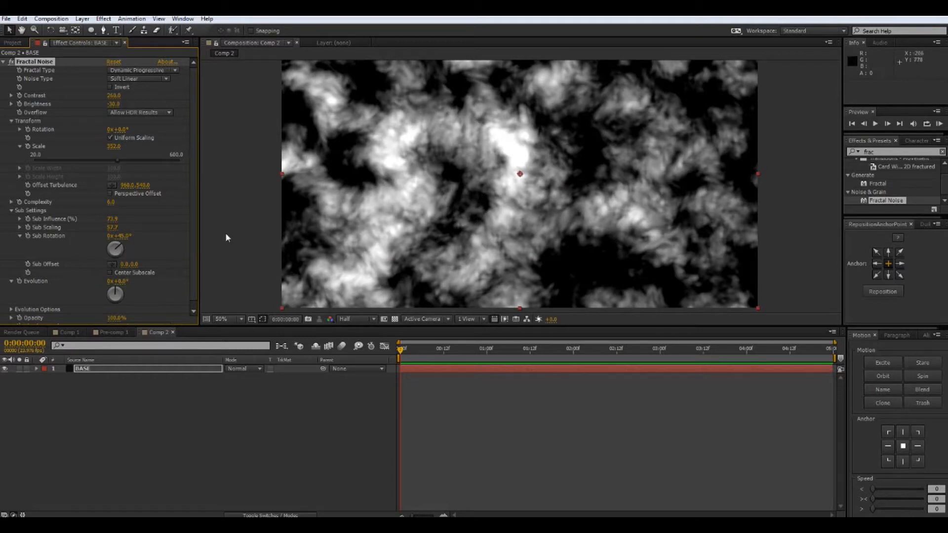
left_click_drag(122, 236, 147, 239)
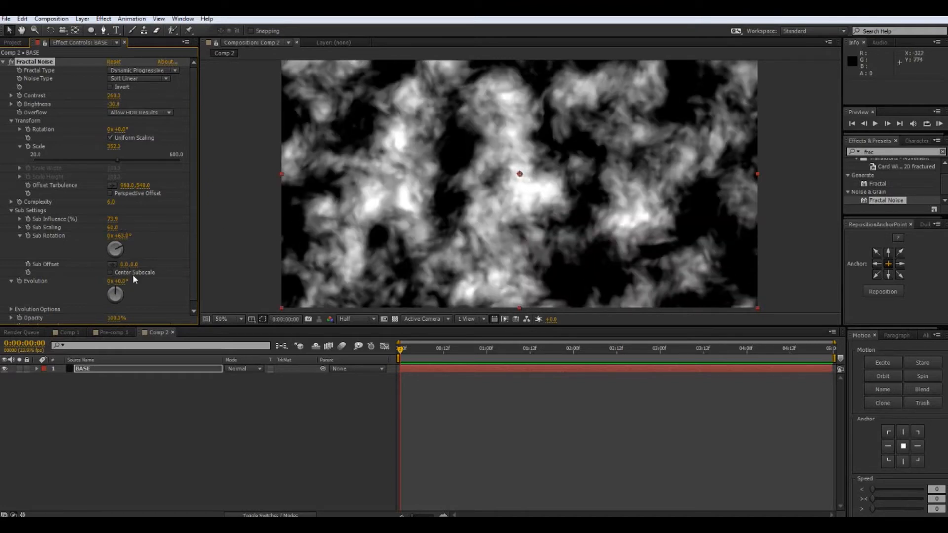
Expand the Evolution Options and set a starting Evolution keyframe at 0:00:00:00 with a value of 0x+0.0°.
scroll(452, 244, "down", 4)
scroll(447, 227, "up", 2)
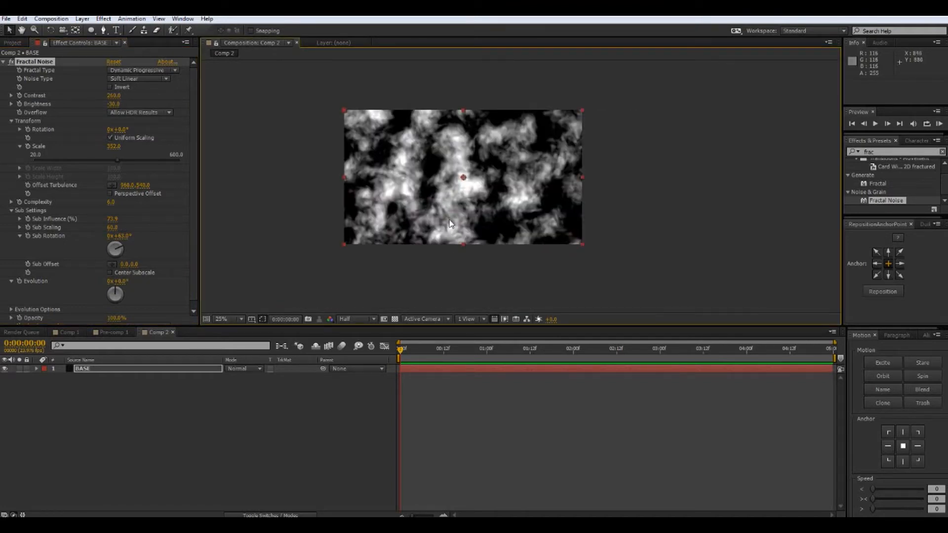
left_click_drag(449, 221, 481, 220)
scroll(54, 298, "down", 2)
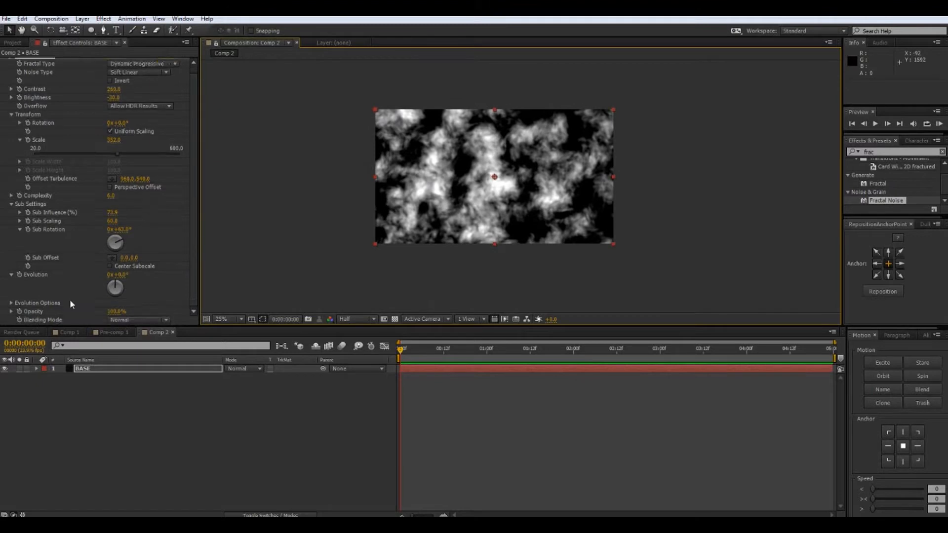
left_click(10, 302)
scroll(70, 282, "down", 1)
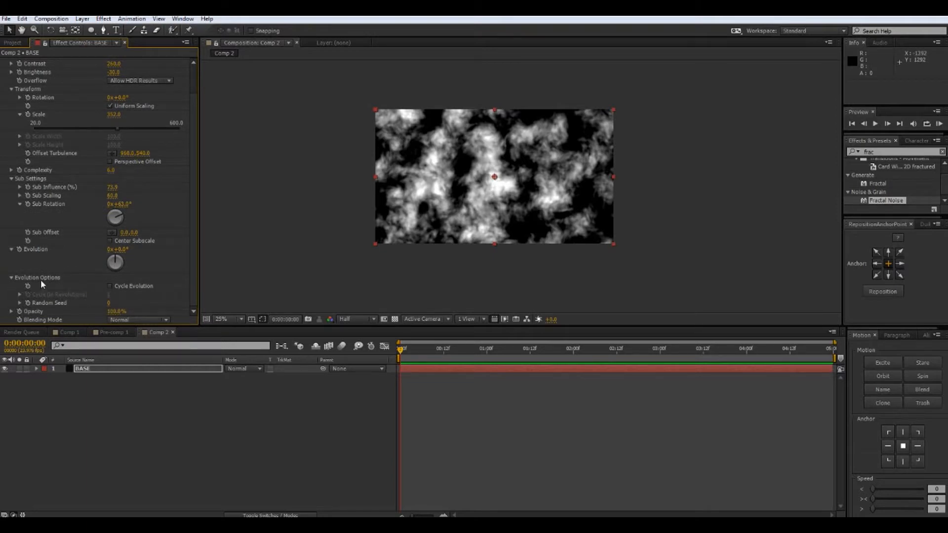
left_click(20, 250)
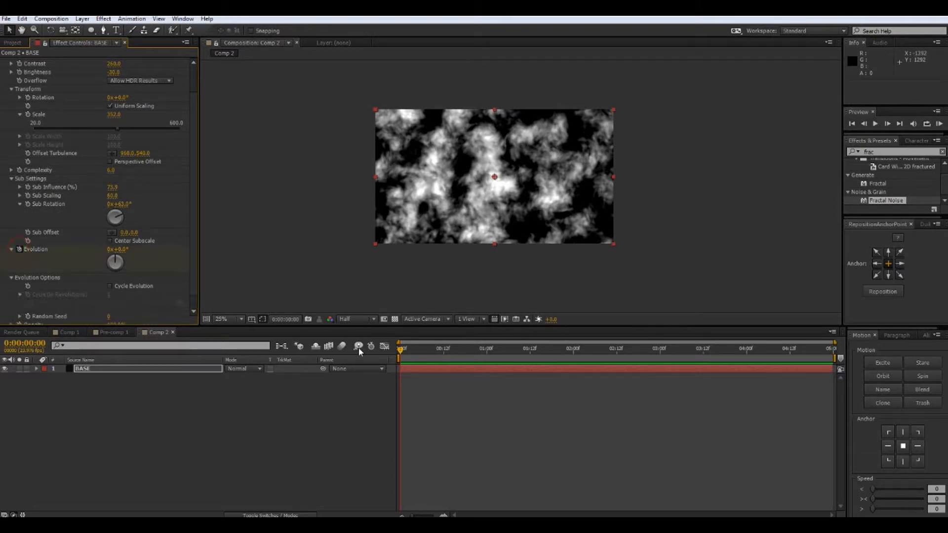
Keyframe Evolution at 1x+0.0° at 0:00:01:06, and return the current time to the start of the composition.
key("space")
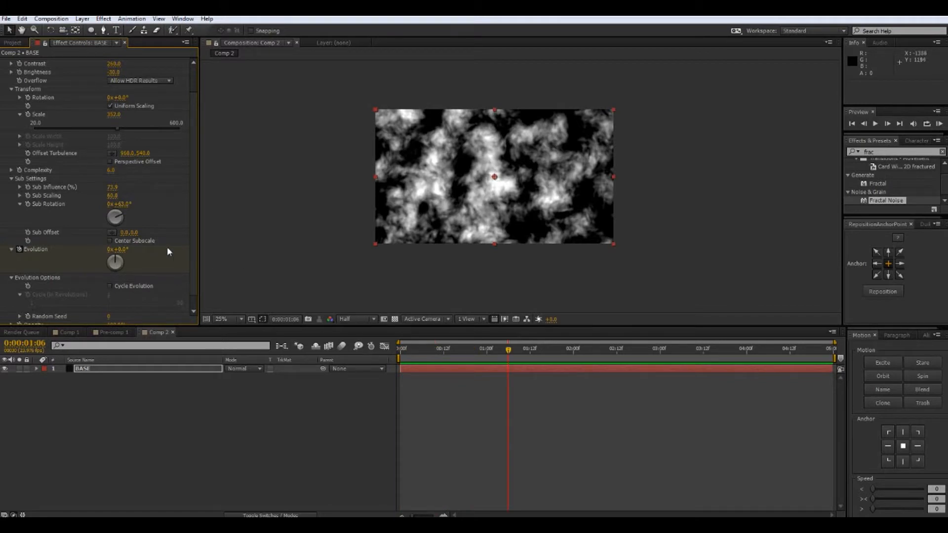
left_click(109, 250)
type("1")
left_click(123, 455)
left_click_drag(421, 350, 396, 354)
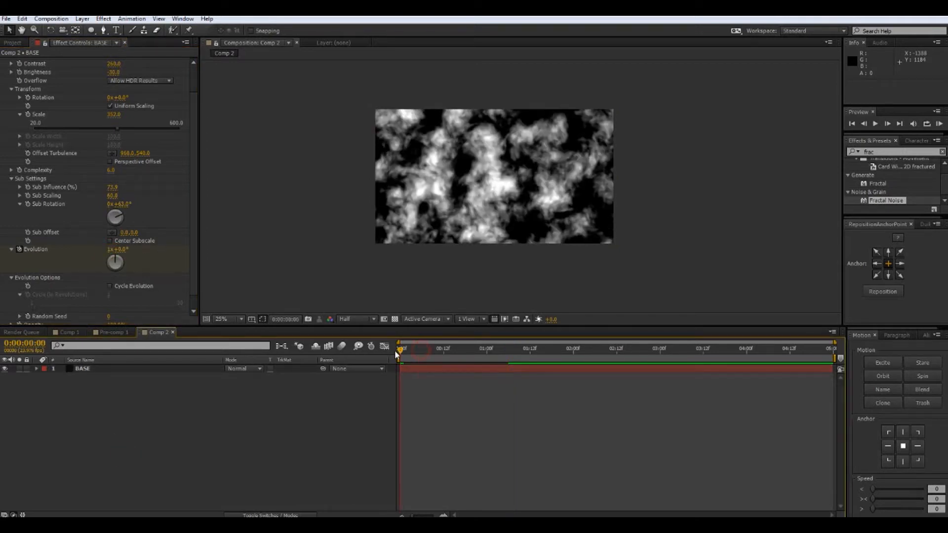
Preview the animated noise in the composition up to about the end of the Evolution change.
key("KP_0")
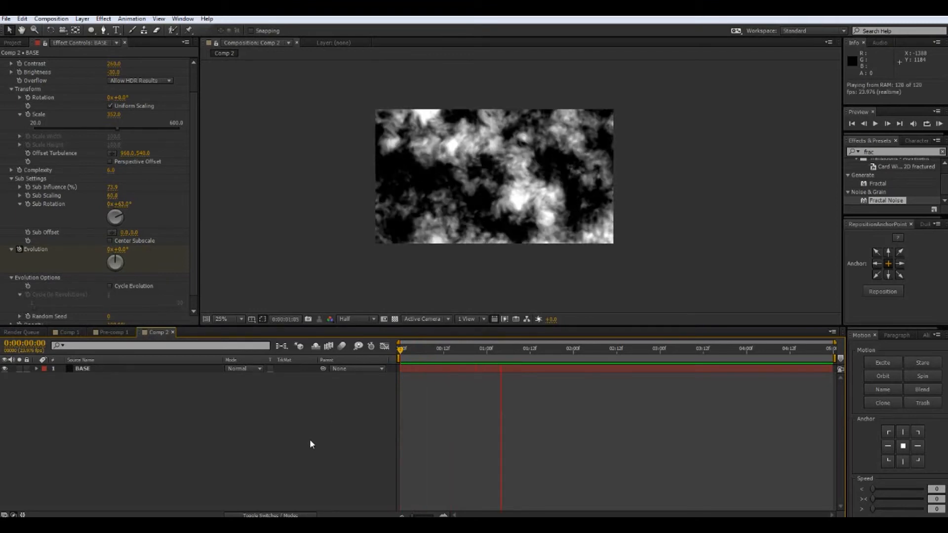
key("space")
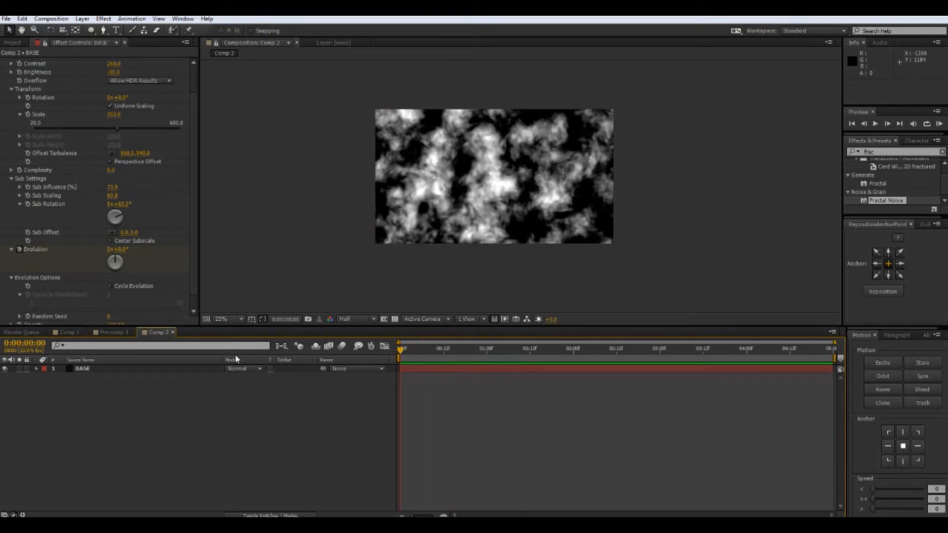
left_click_drag(411, 349, 503, 362)
Reveal the BASE layer's keyframes and apply Easy Ease to both Evolution keyframes.
left_click(128, 370)
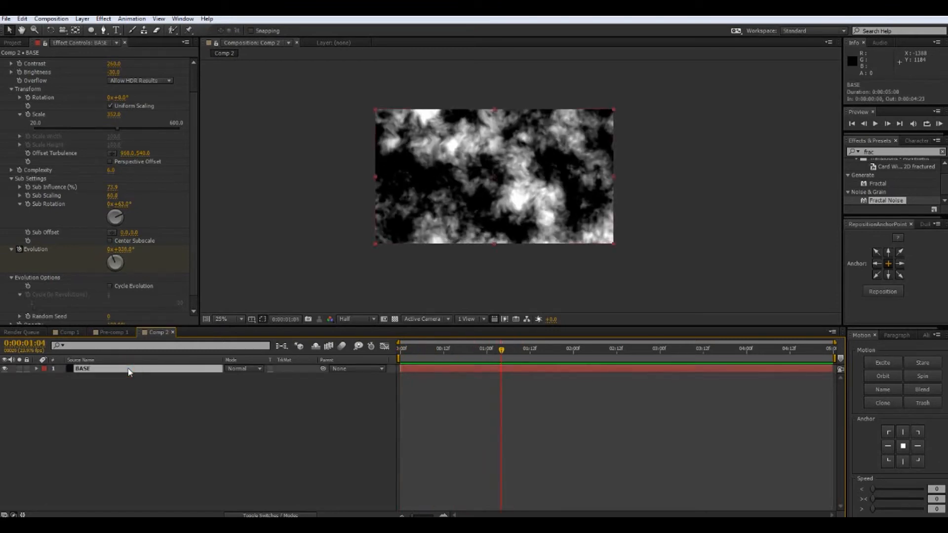
key("u")
left_click_drag(533, 381, 390, 400)
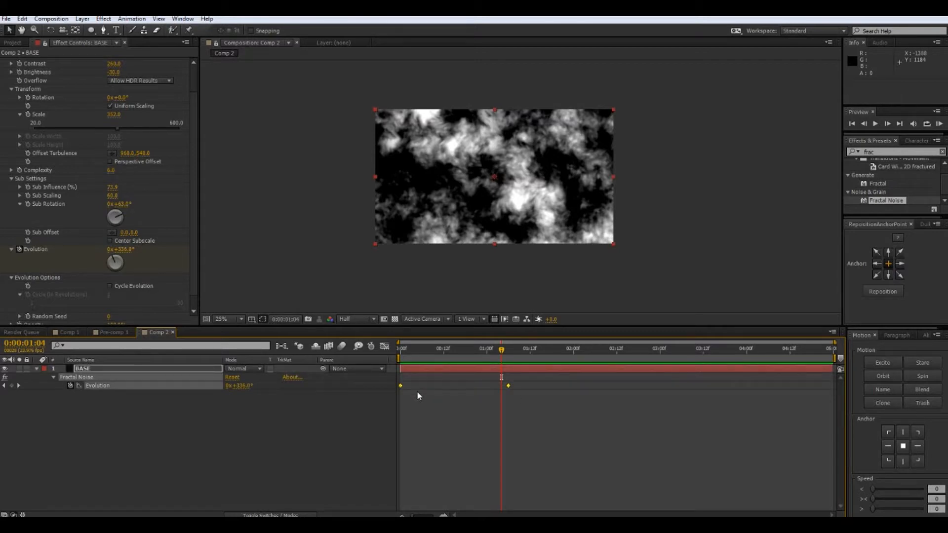
key("F9")
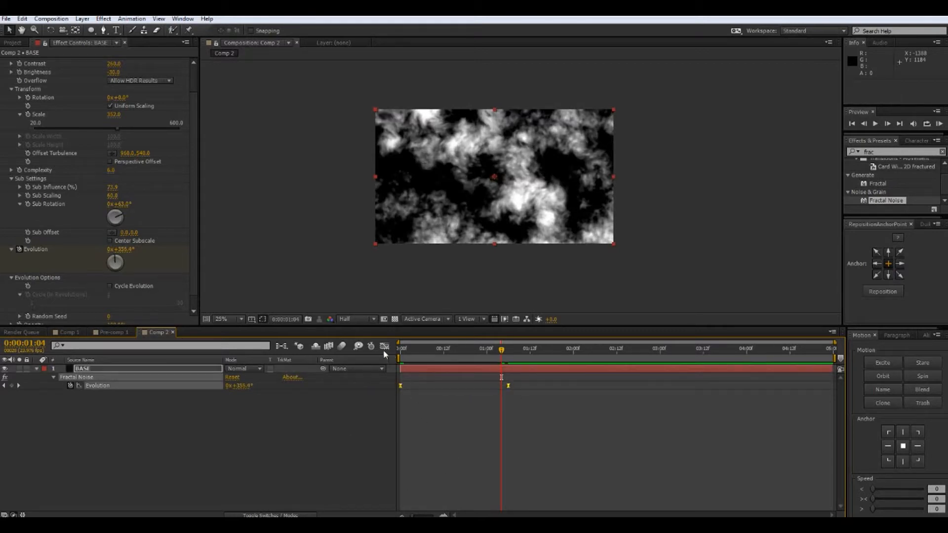
Lengthen the influence handles of both Evolution keyframes in the speed graph for a steeper mid-animation peak, and preview the motion.
left_click(384, 346)
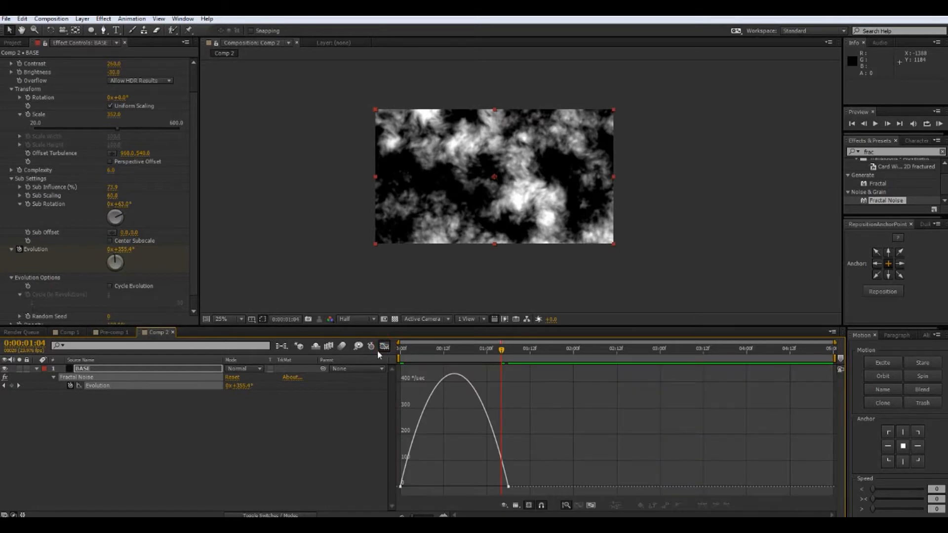
left_click_drag(534, 467, 480, 486)
left_click(401, 487)
left_click_drag(418, 488, 430, 487)
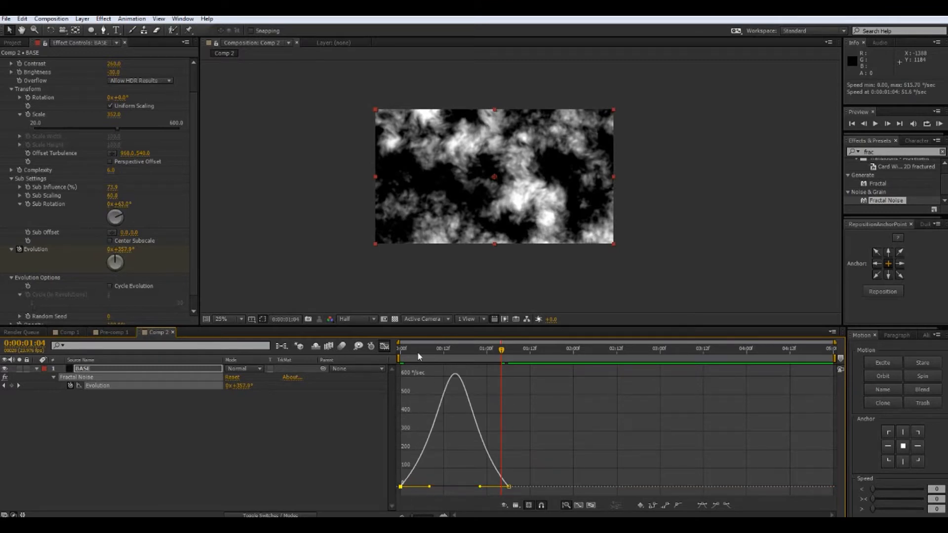
key("KP_0")
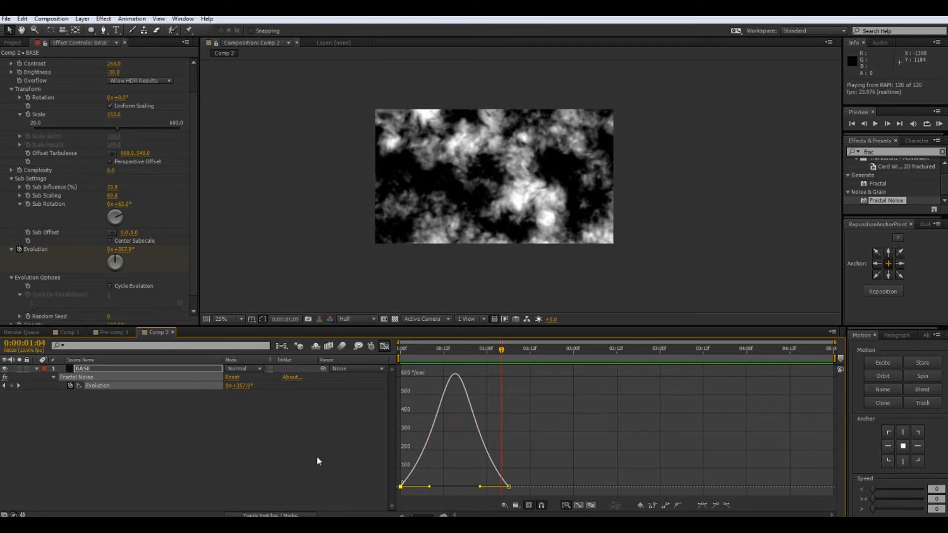
left_click(319, 473)
left_click(385, 348)
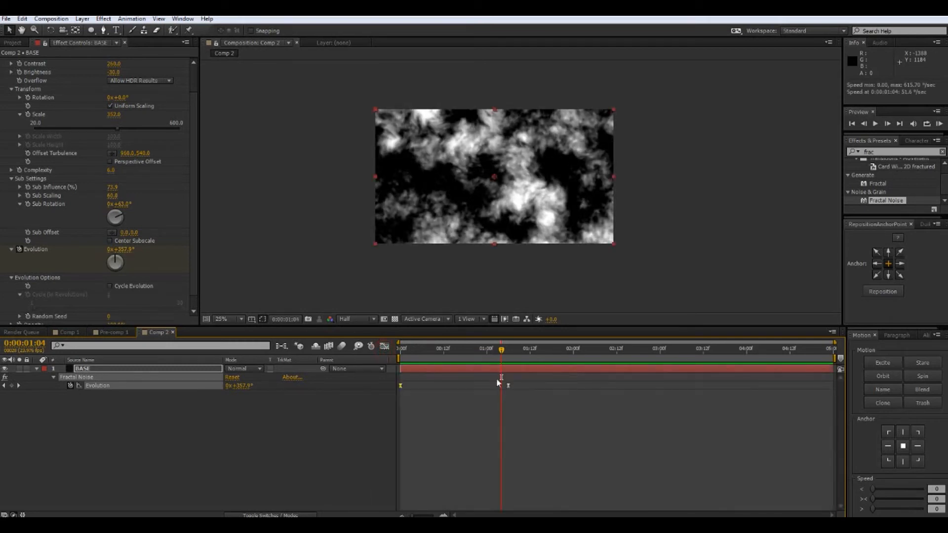
Move the ending Evolution keyframe to 0:00:01:16, collapse the BASE layer's properties and return to the composition's start.
left_click(508, 350)
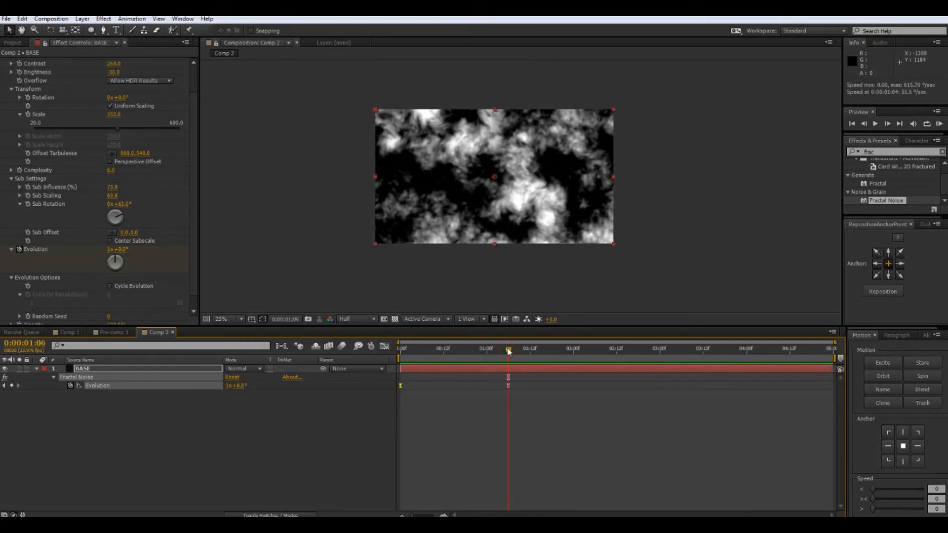
key("shift+Page_Down")
left_click_drag(508, 385, 540, 385)
left_click(186, 370)
key("u")
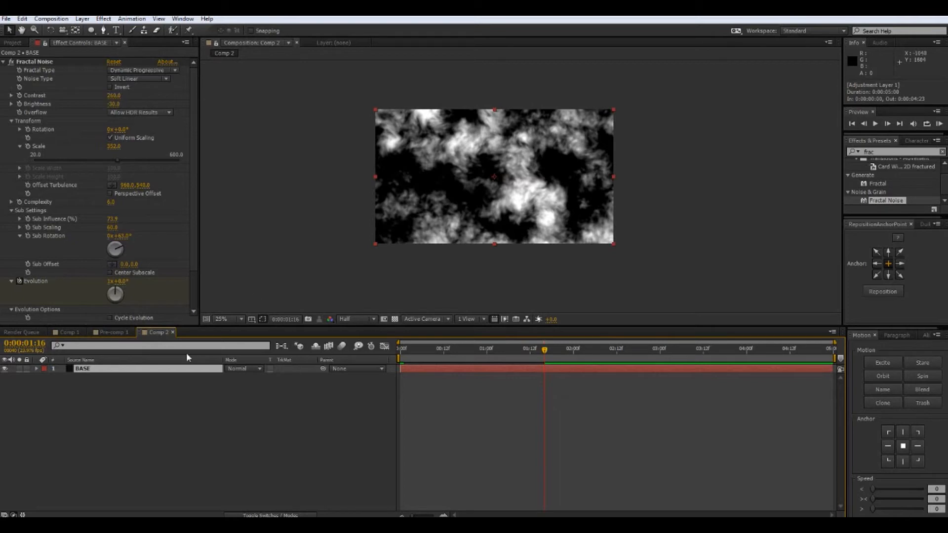
left_click(148, 410)
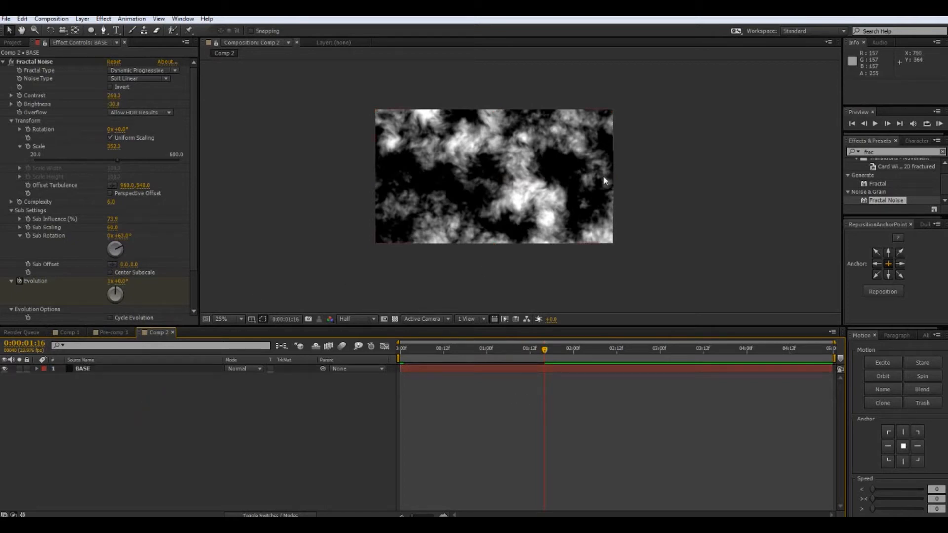
left_click_drag(454, 354, 398, 348)
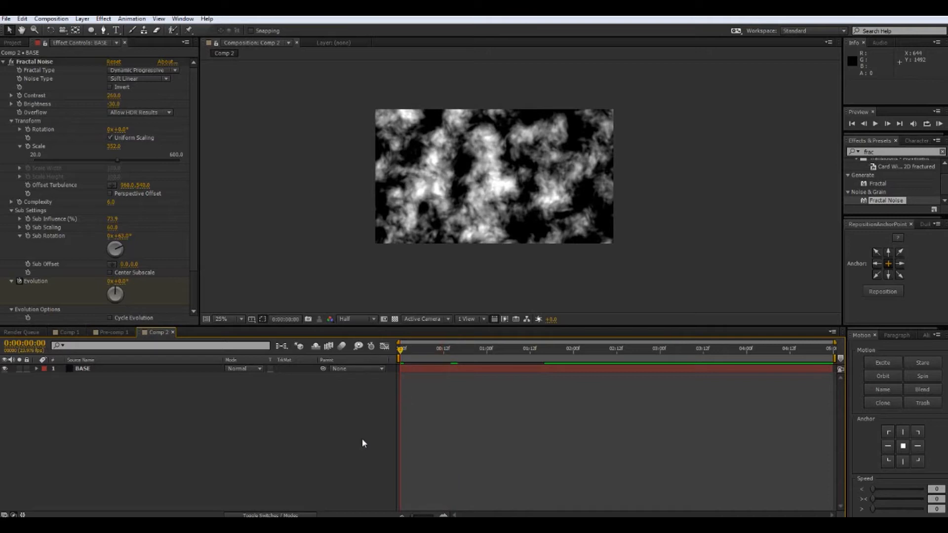
Draw a circle as a new shape layer over the middle of the noise with the Ellipse tool.
key("q")
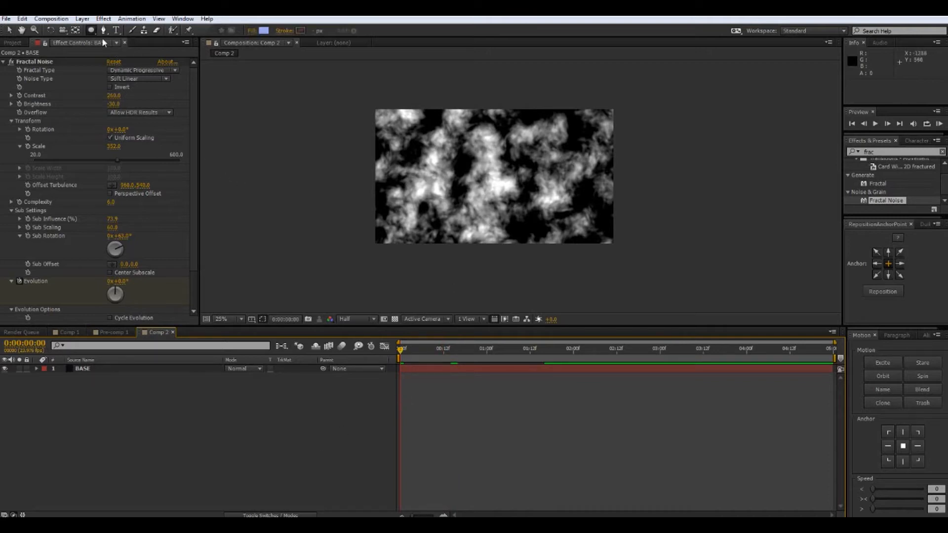
left_click_drag(88, 32, 116, 53)
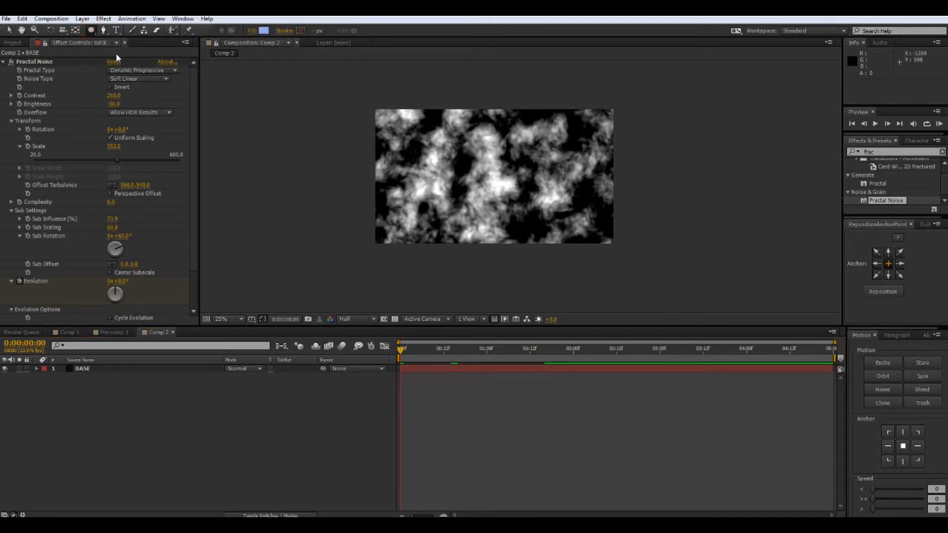
left_click_drag(492, 175, 540, 222)
key("v")
left_click_drag(485, 199, 486, 206)
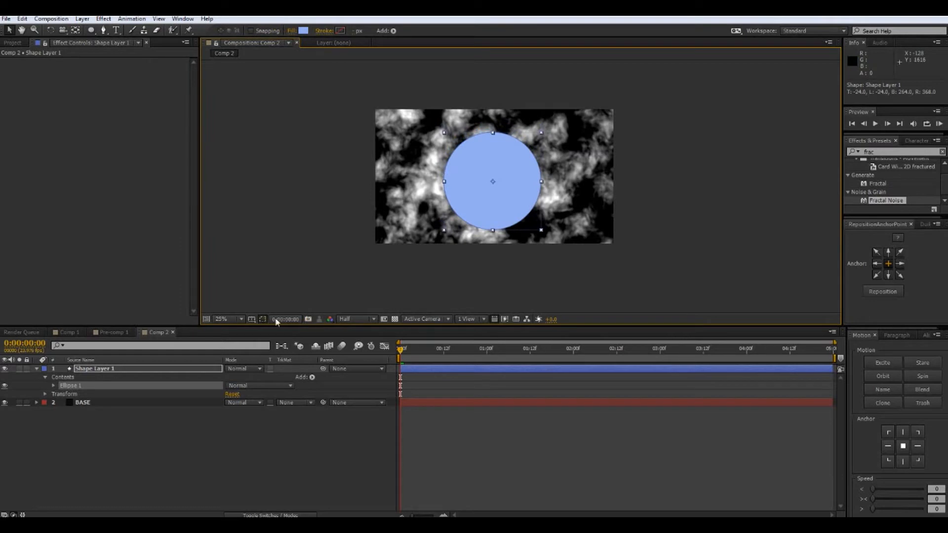
Align the circle layer horizontally and vertically to the centre of the composition.
left_click(929, 336)
left_click(874, 359)
left_click(925, 359)
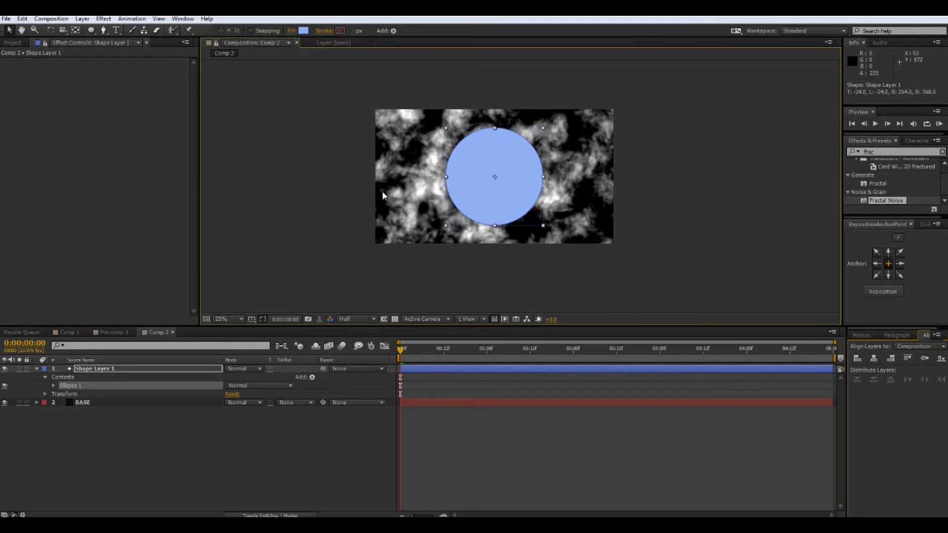
Add Wiggle Paths to the circle's Ellipse 1 group and set its Size to 47 and Detail to 33.
key("period")
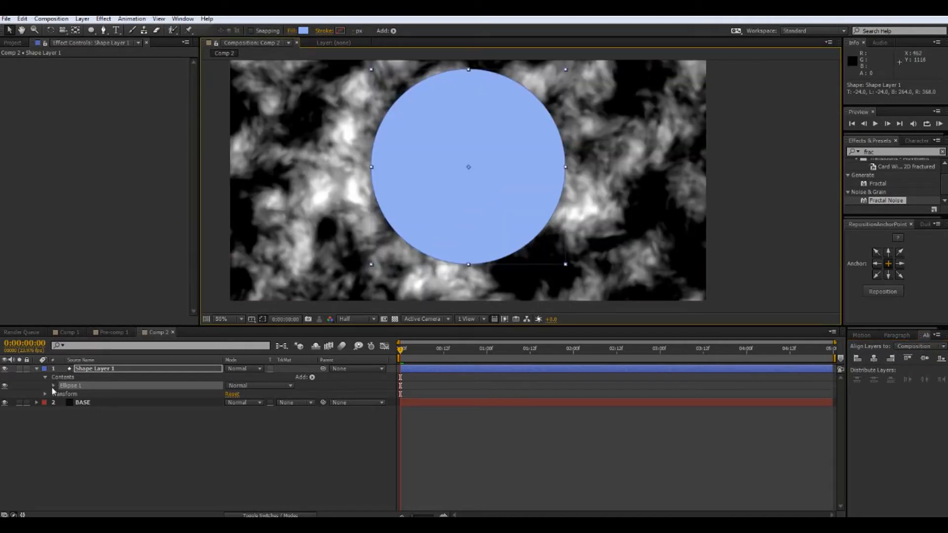
left_click(312, 377)
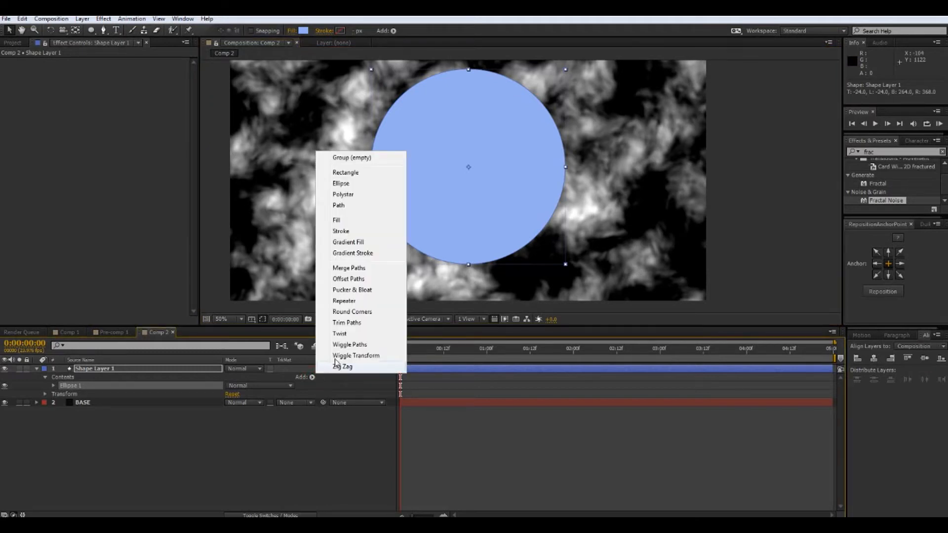
left_click(341, 345)
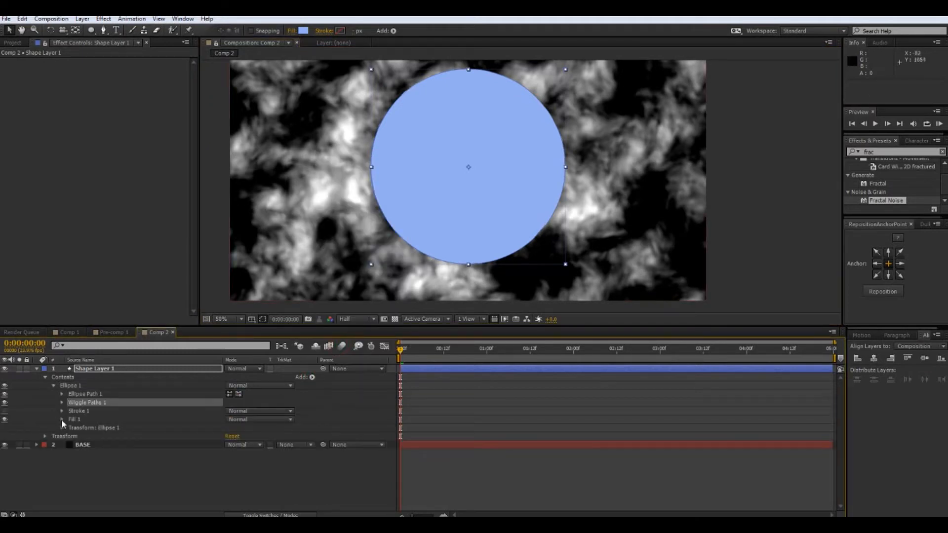
left_click(62, 403)
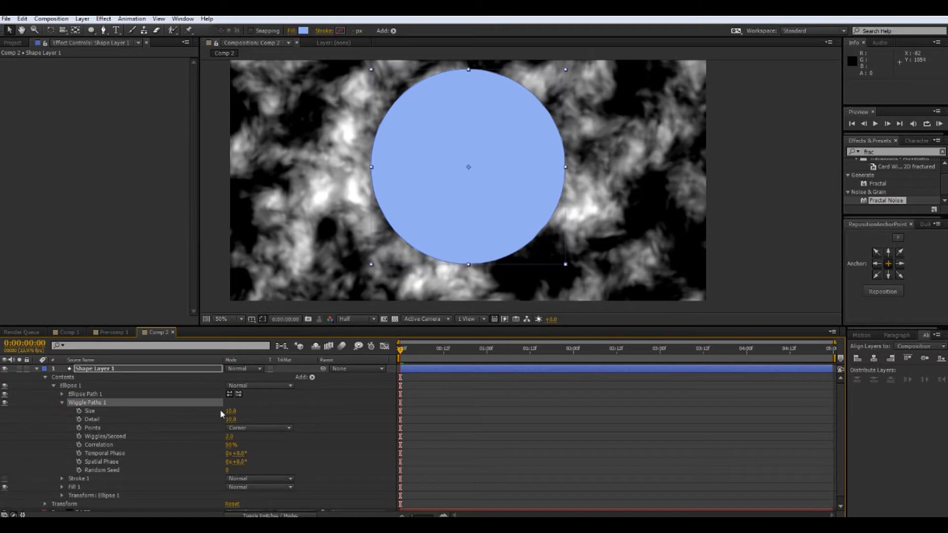
left_click_drag(231, 411, 256, 438)
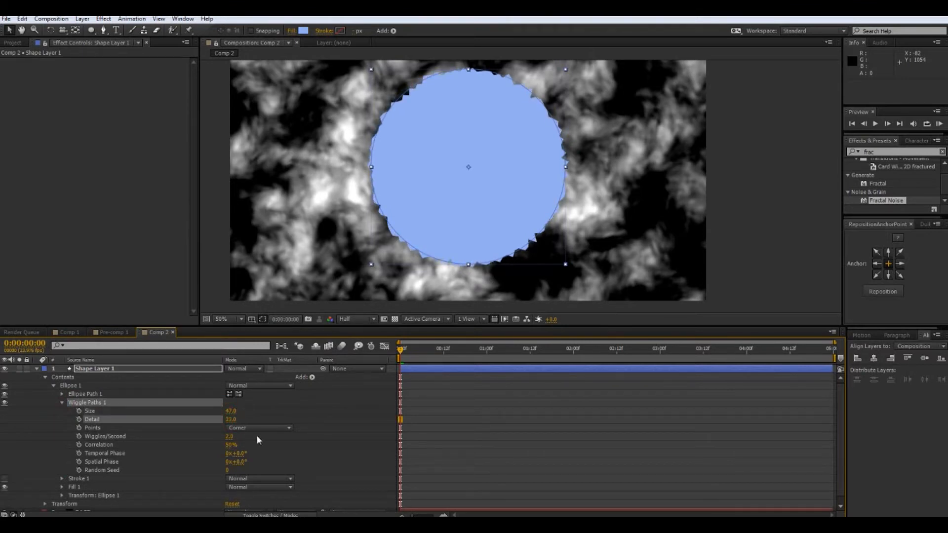
Set the Wiggle Paths Points option to Smooth, its Size to 297 and its Detail to 3.
left_click(91, 429)
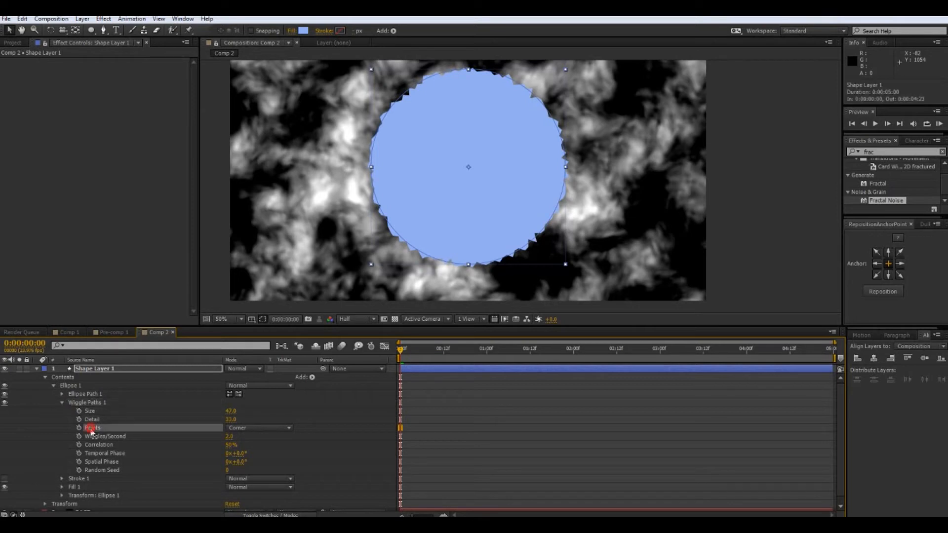
left_click(271, 427)
left_click(250, 448)
mouse_move(231, 410)
left_mouse_down()
mouse_move(248, 417)
mouse_move(211, 419)
mouse_move(262, 416)
mouse_move(230, 425)
left_mouse_up()
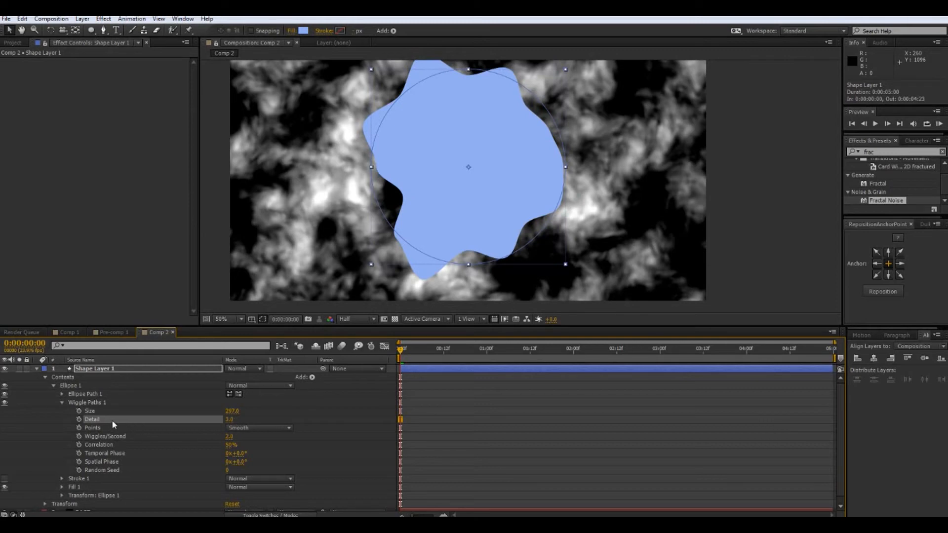
Preview how the wiggled blob shape moves over the noise.
scroll(101, 430, "down", 1)
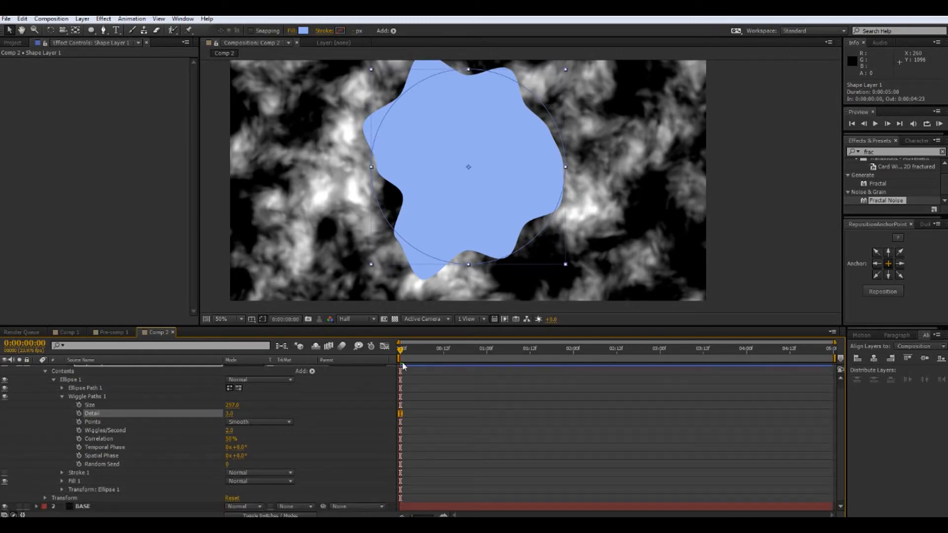
left_click_drag(406, 347, 539, 357)
key("KP_0")
key("comma")
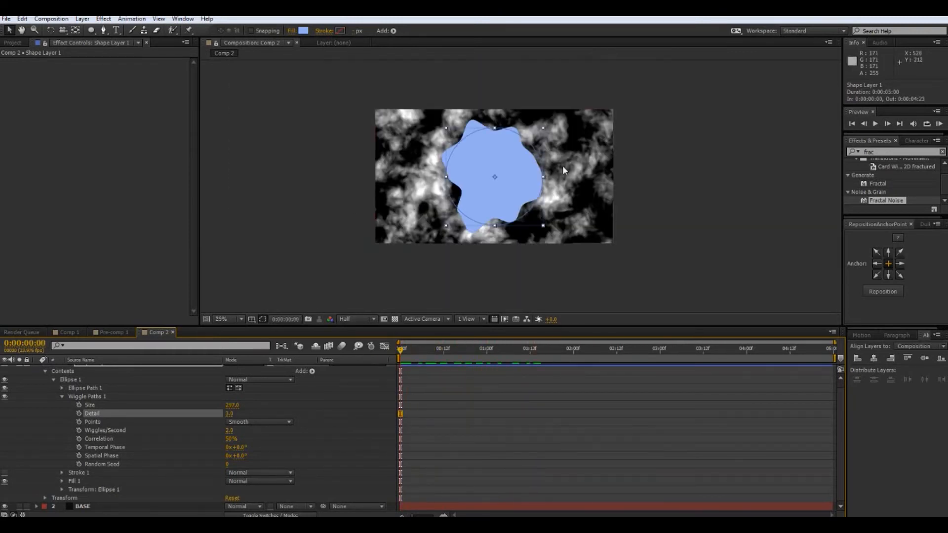
scroll(276, 386, "up", 1)
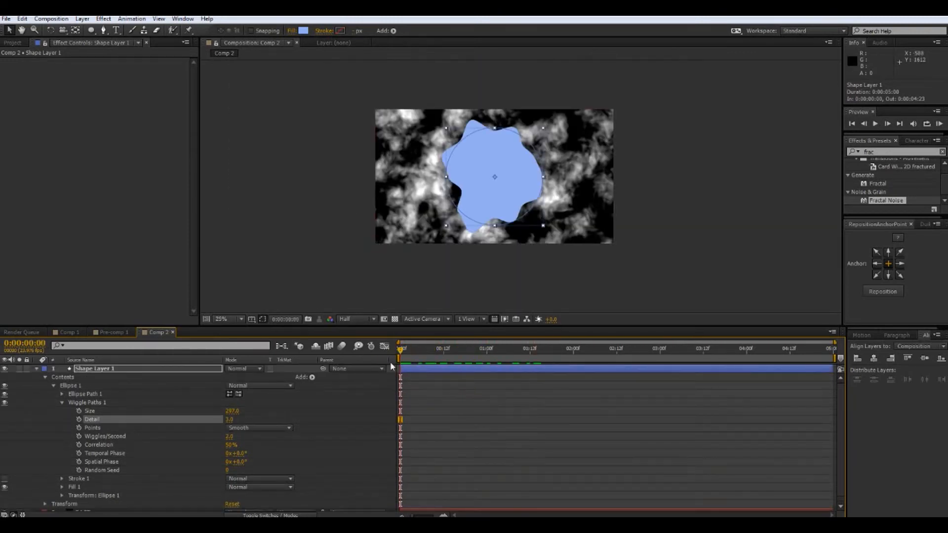
Start a Scale keyframe on Shape Layer 1 at 0:00:00:00 with a value of 0%.
left_click(93, 369)
key("s")
left_click(61, 377)
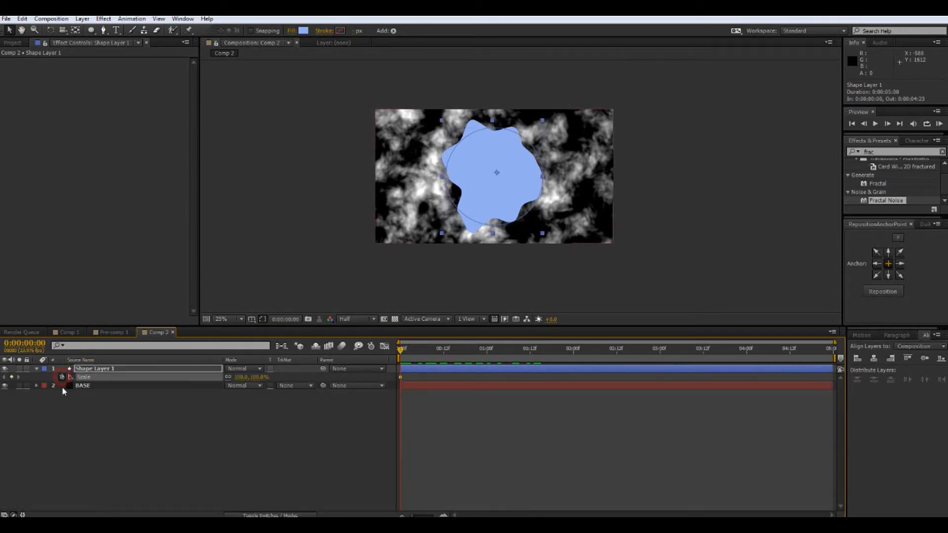
left_click(260, 377)
type("0")
left_click(238, 428)
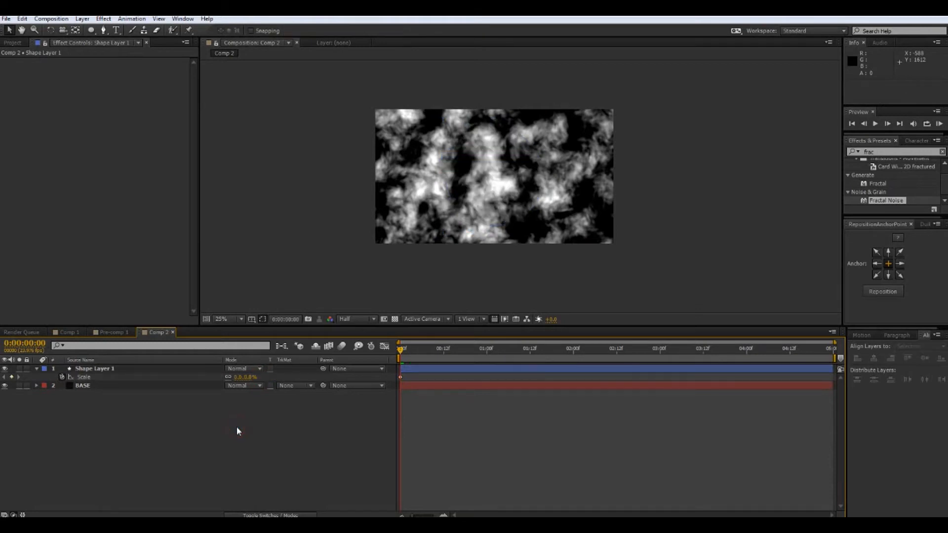
Keyframe Shape Layer 1's Scale at 286% at 0:00:01:16, in line with the BASE layer's ending Evolution keyframe.
left_click(89, 386)
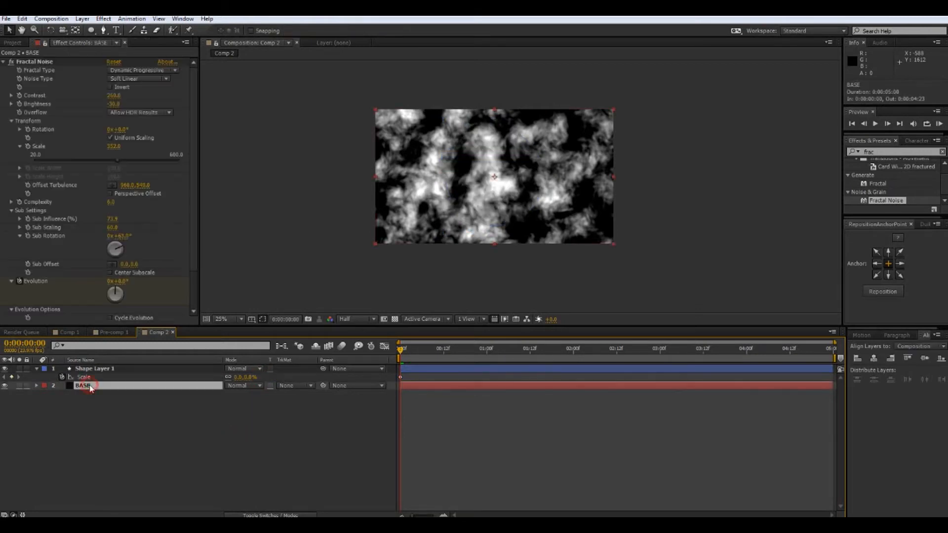
key("u")
left_click(543, 348)
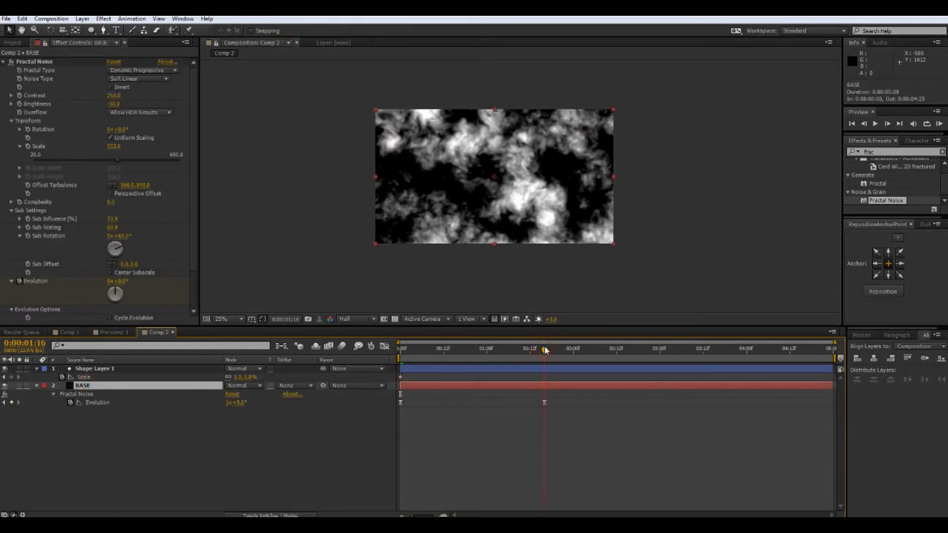
left_click_drag(249, 377, 391, 376)
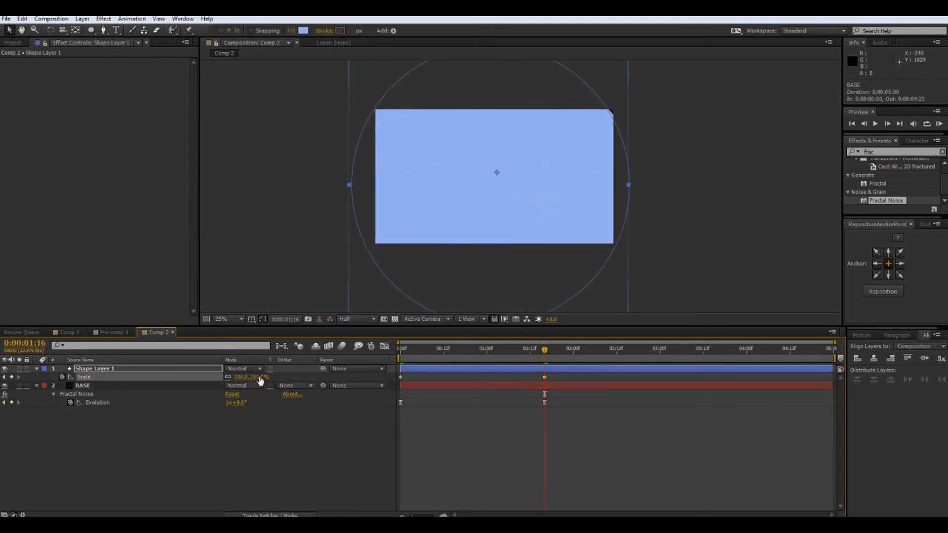
Check the blob's frame coverage past its ending keyframe, and raise the Scale at 0:00:01:16 to about 418%.
left_click_drag(550, 349, 579, 353)
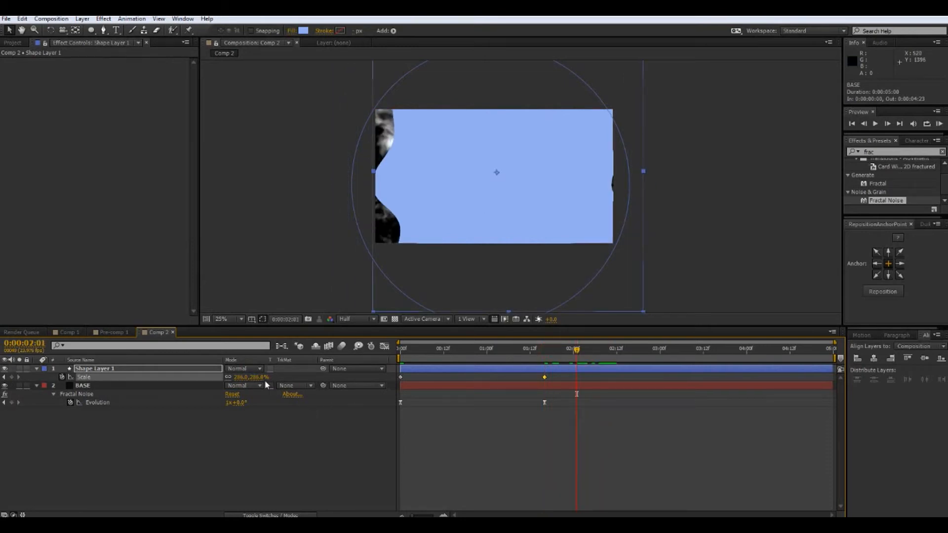
left_click(548, 353)
left_click_drag(260, 379, 322, 378)
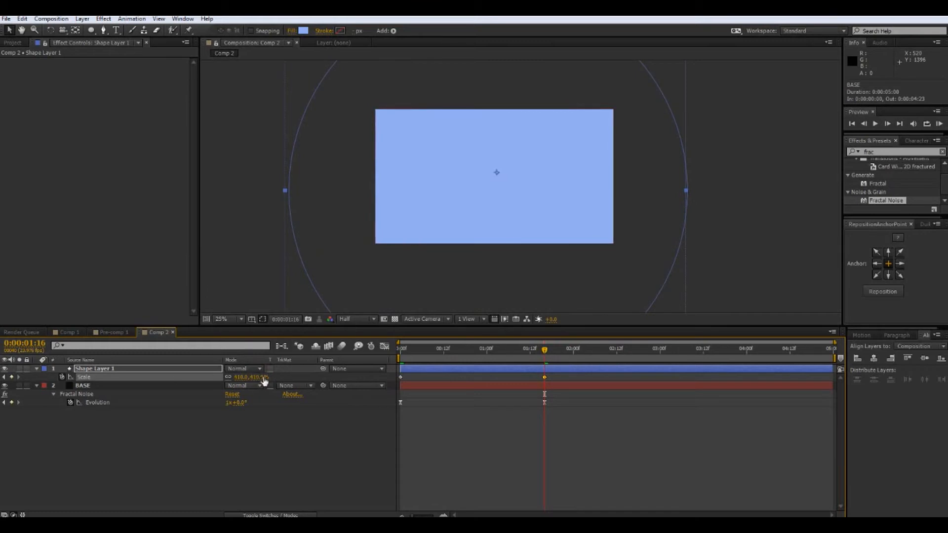
Easy-ease Shape Layer 1's two Scale keyframes and lengthen both speed-graph handles to steepen the ramp in the middle.
left_click_drag(545, 354, 366, 363)
left_click_drag(558, 373, 393, 386)
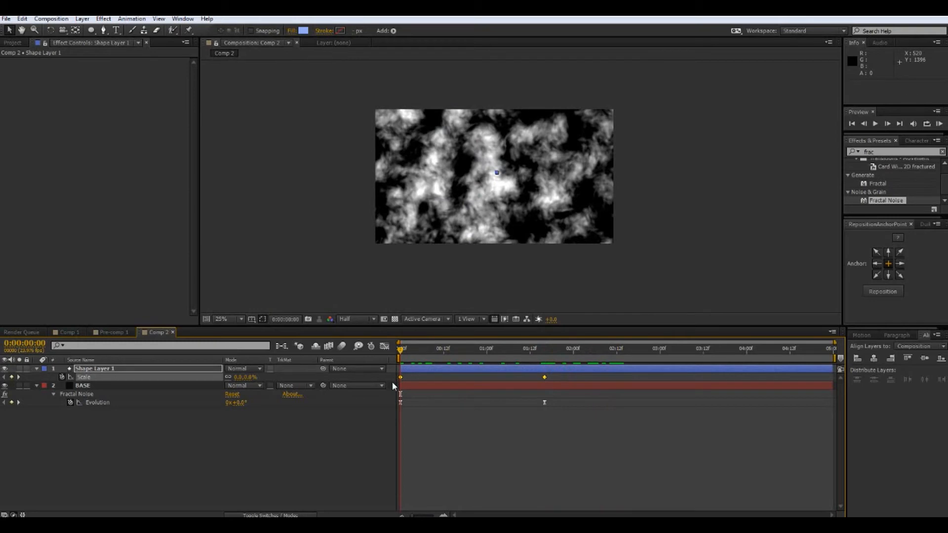
left_click(384, 347)
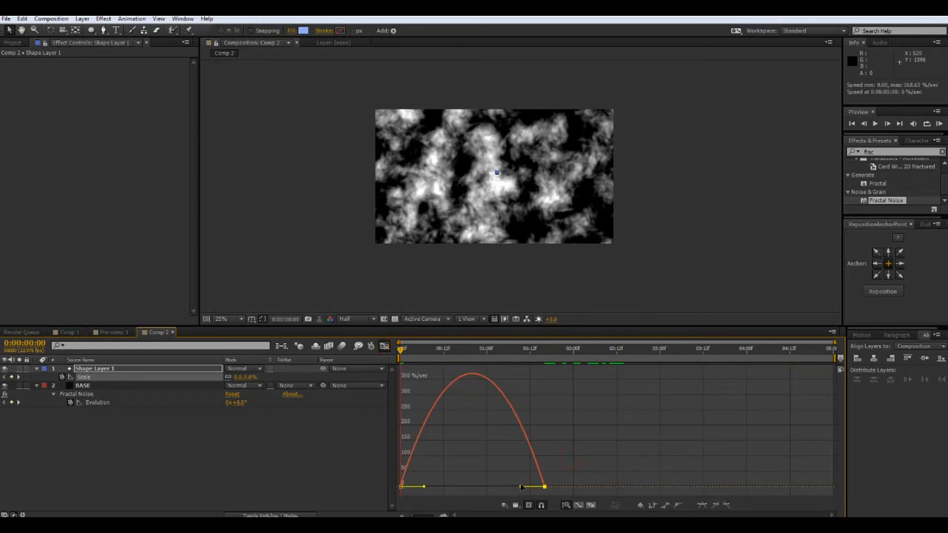
left_click_drag(521, 487, 506, 487)
left_click_drag(459, 465, 365, 494)
left_click_drag(424, 487, 437, 486)
left_click(269, 462)
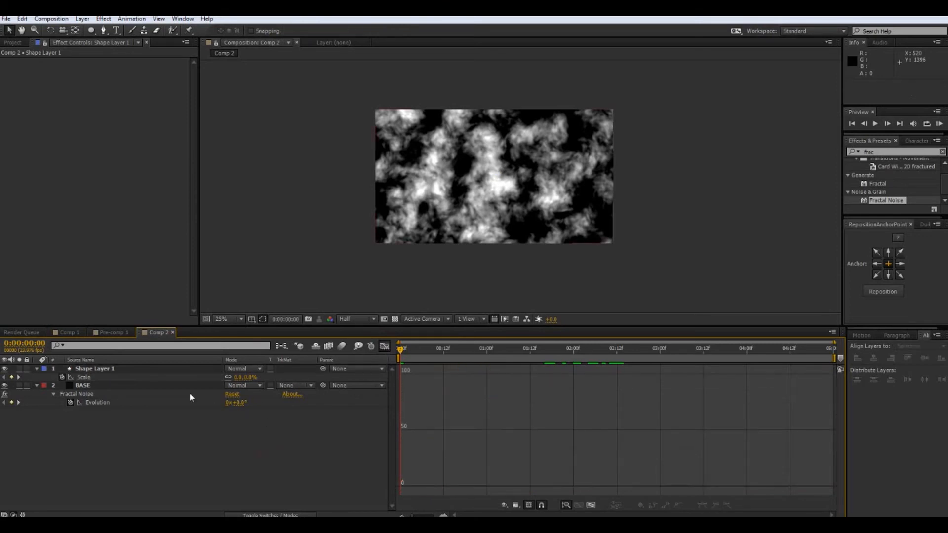
Set the BASE layer's track matte to Alpha Matte "Shape Layer 1" and scrub through the masked noise outside the graph view.
left_click(89, 389)
left_click(296, 385)
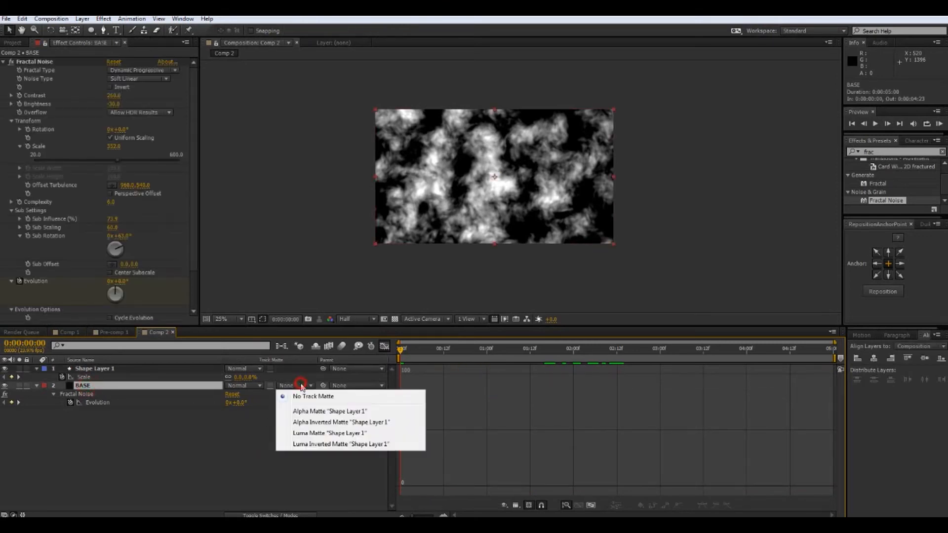
left_click(310, 412)
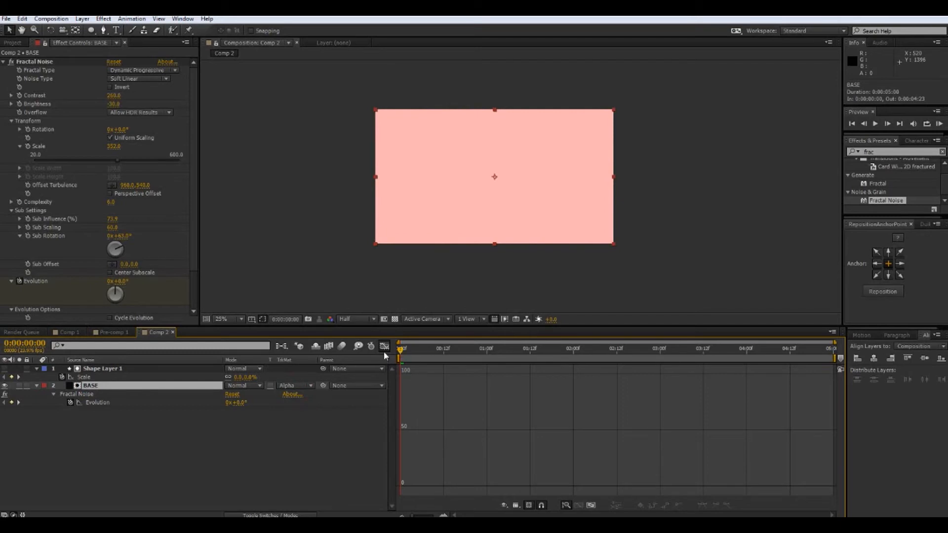
key("shift+F3")
left_click_drag(415, 351, 469, 351)
Apply Fast Blur to Shape Layer 1 and set its Blurriness to 43 to soften the matte's edge.
left_click(102, 369)
scroll(436, 251, "up", 2)
left_click_drag(341, 247, 366, 250)
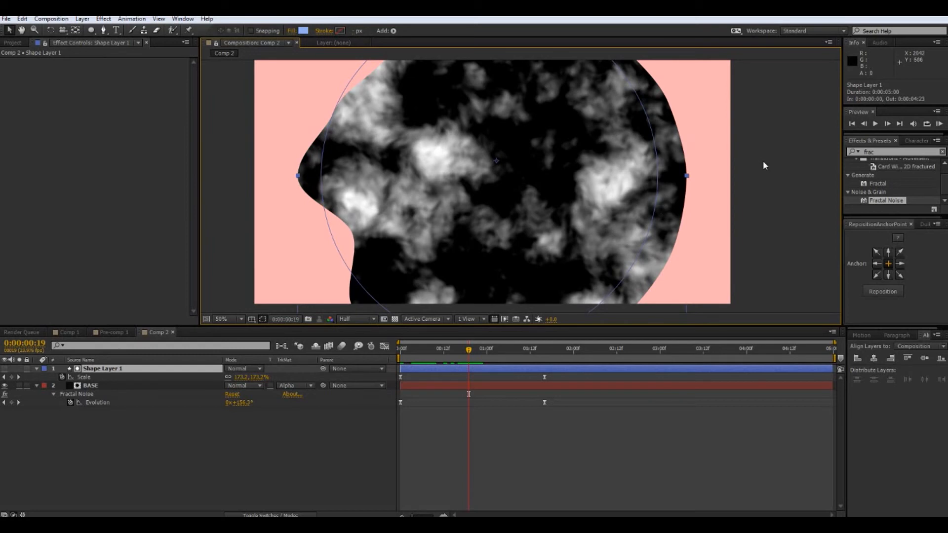
left_click(884, 151)
type("fas")
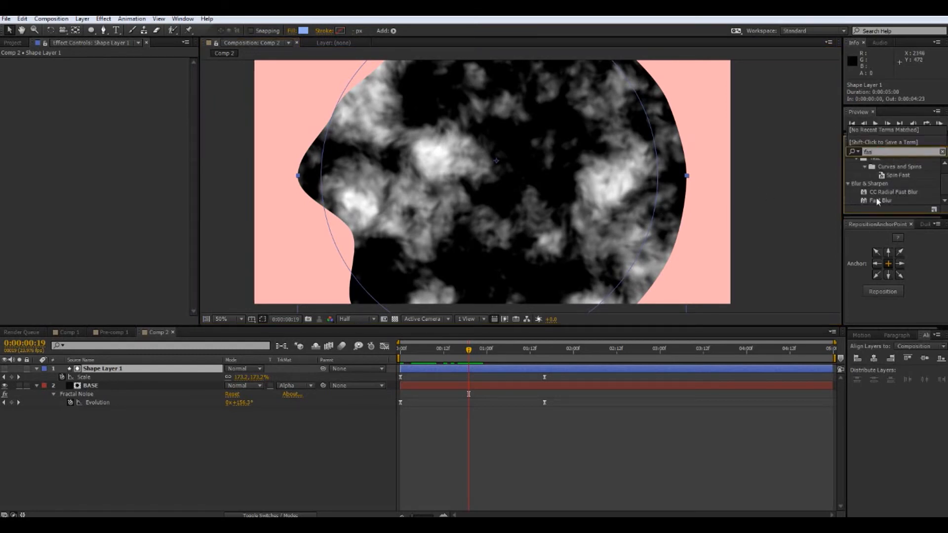
left_click_drag(880, 200, 120, 368)
left_click(110, 70)
type("48")
key("Return")
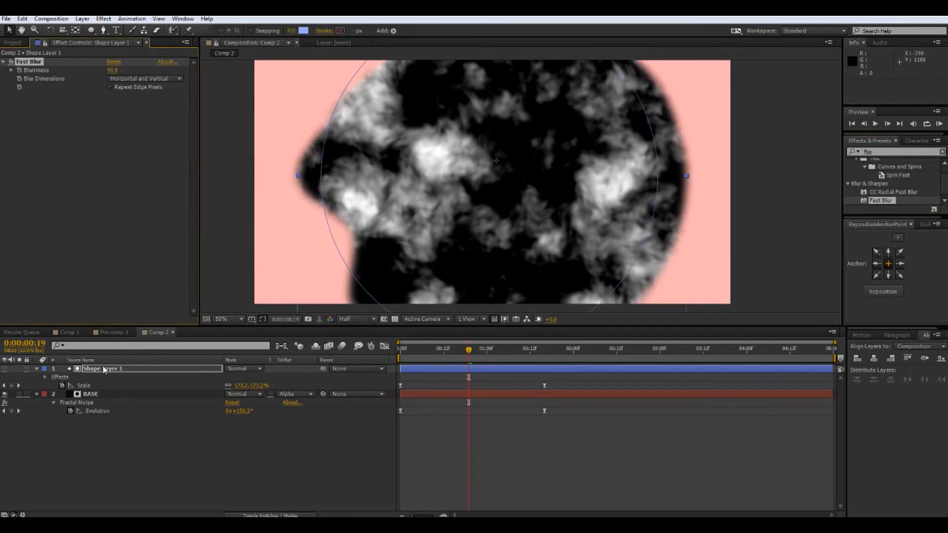
Preview how the soft-edged noise blob grows and return to the first frame.
left_click(137, 451)
key("comma")
left_click_drag(485, 349, 456, 363)
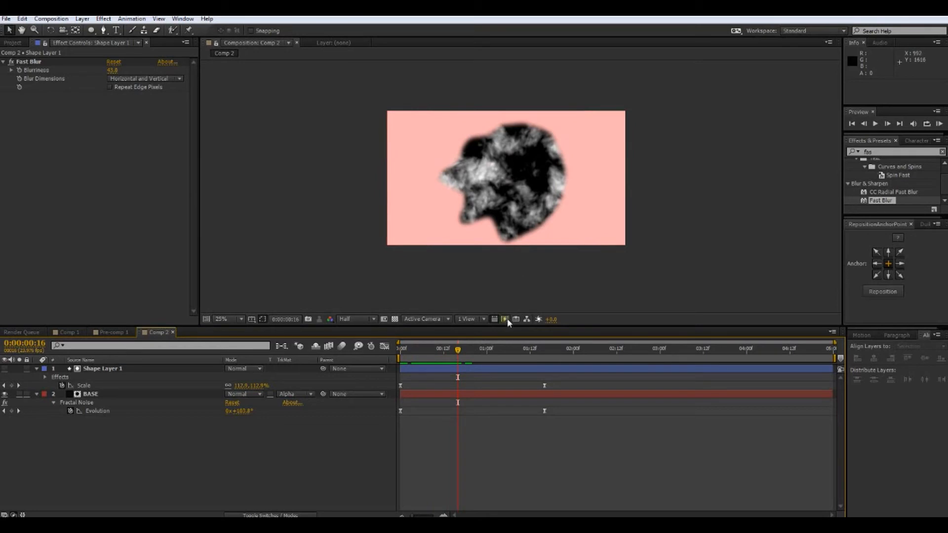
left_click_drag(489, 353, 380, 355)
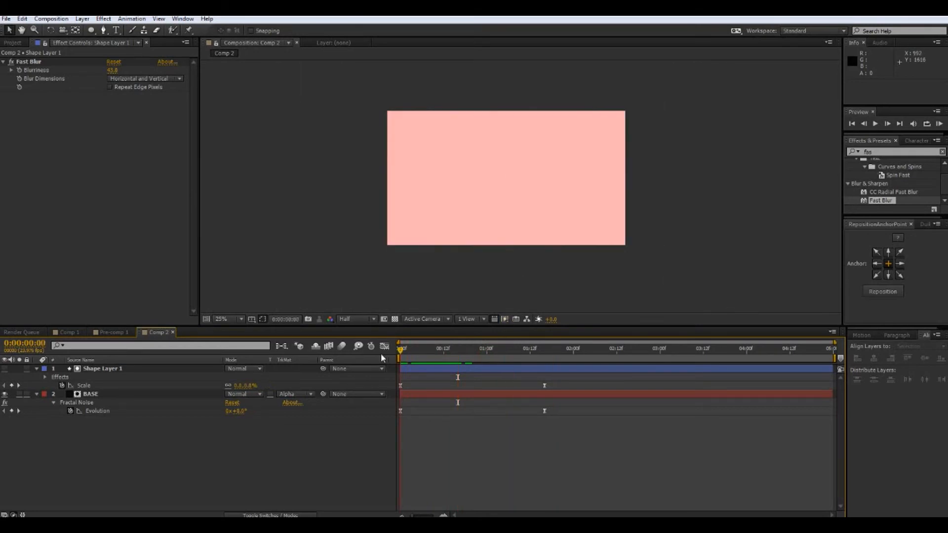
key("BackSpace")
key("BackSpace")
key("BackSpace")
type("t")
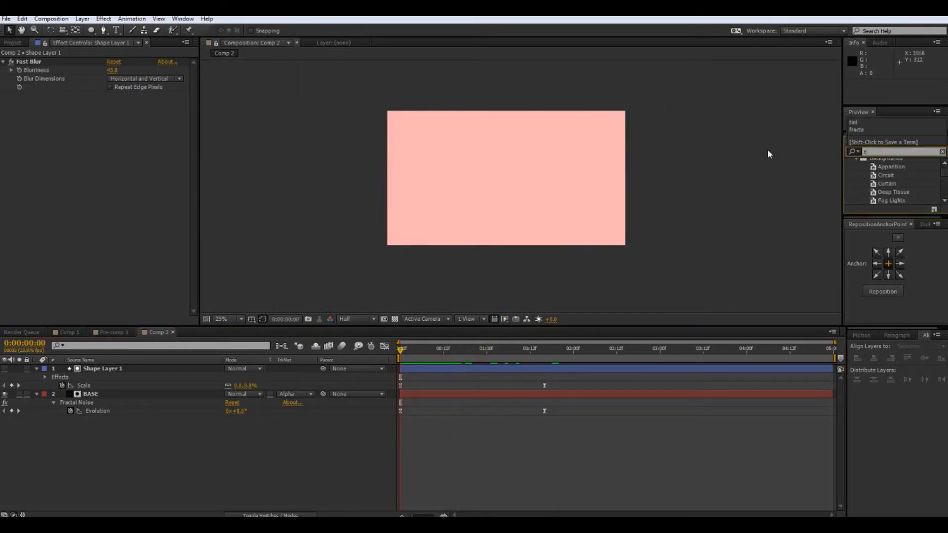
type("iny")
Add a new adjustment layer above Shape Layer 1 and the BASE layer in Comp 2.
left_click(147, 457)
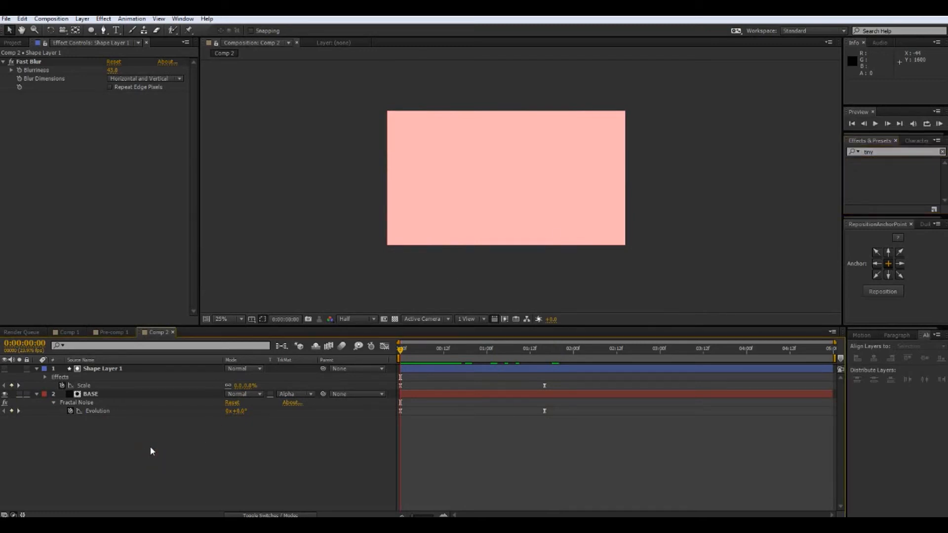
key("ctrl+alt+y")
right_click(152, 445)
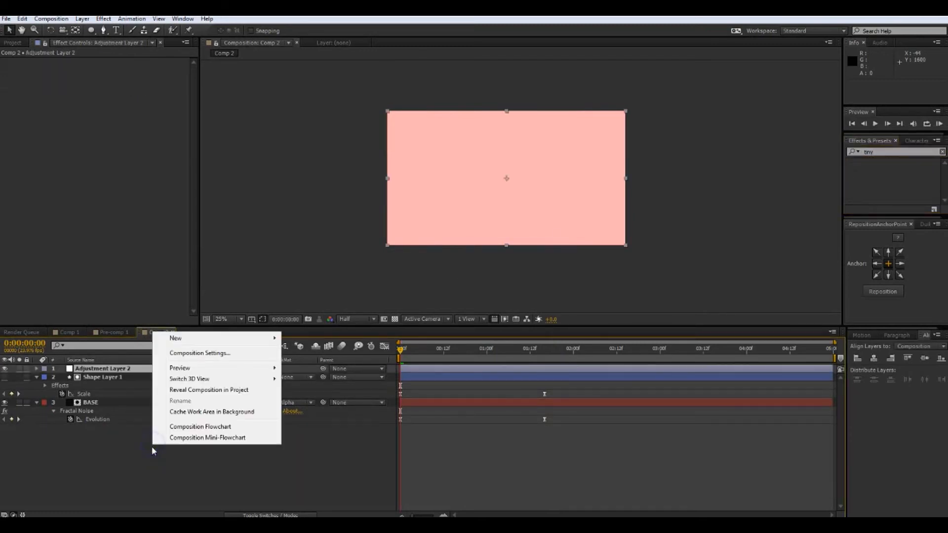
left_click(69, 484)
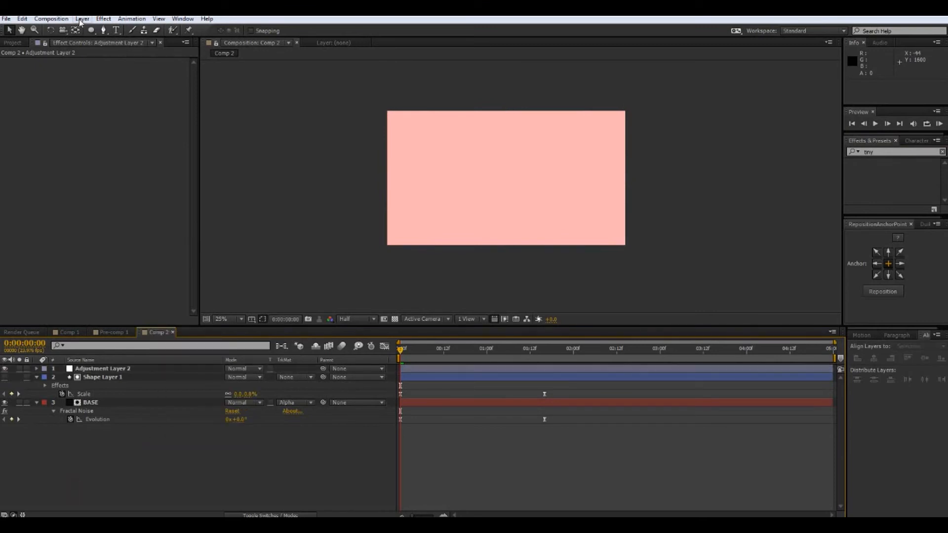
left_click(132, 18)
left_click(46, 152)
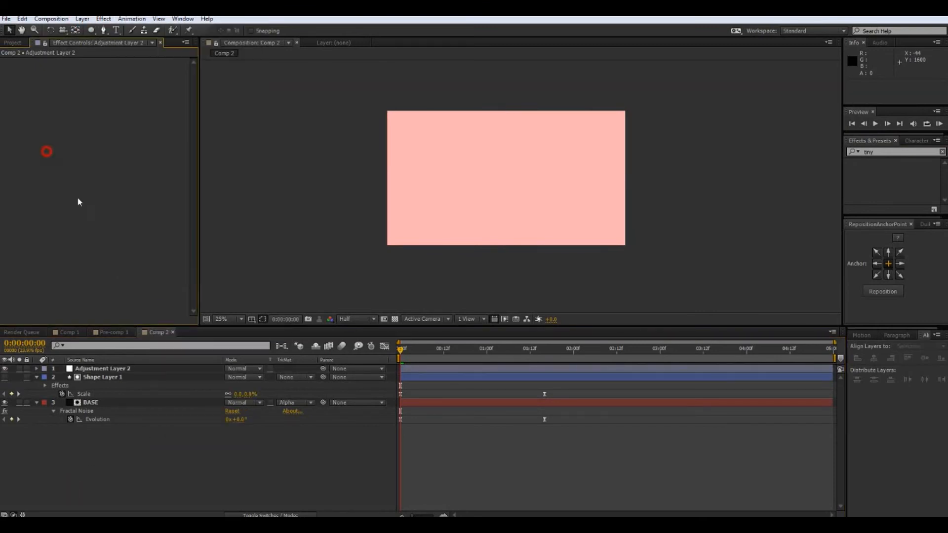
Find the Tint effect and apply it to Adjustment Layer 2.
left_click(117, 369)
left_click(879, 151)
key("BackSpace")
type("t")
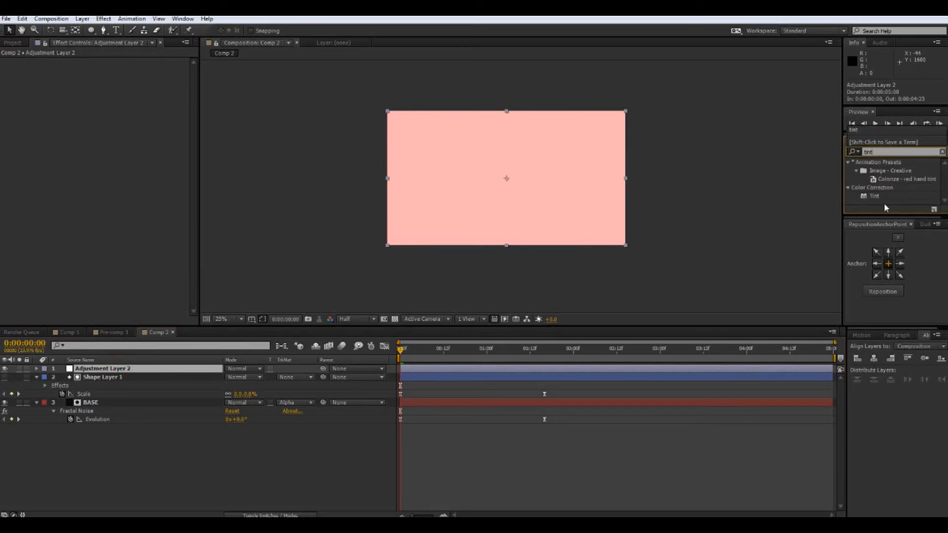
left_click(874, 196)
left_click_drag(877, 200, 101, 372)
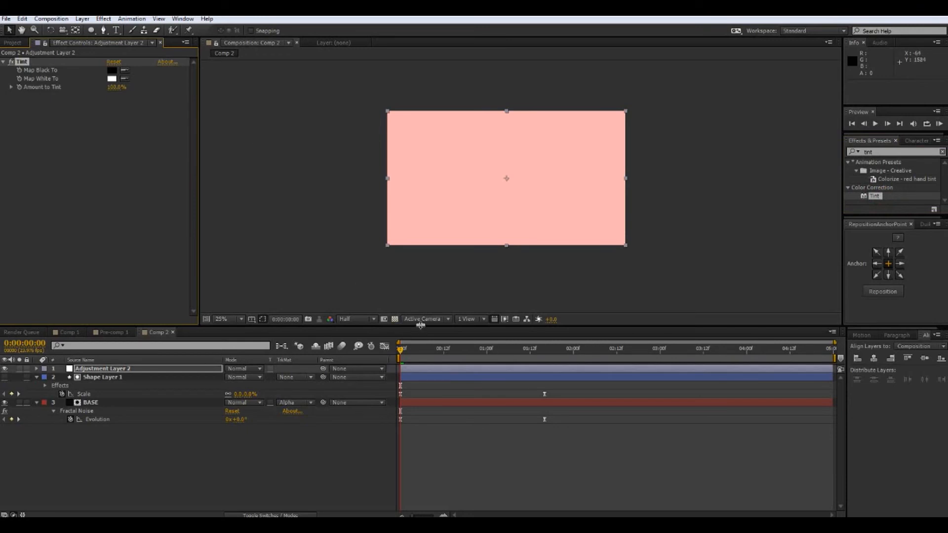
Keyframe the Tint's Map Black To colour from black at 0:00:00:00 to white (FFFFFF) at 0:00:01:16, and reveal its keyframes.
left_click_drag(407, 351, 389, 360)
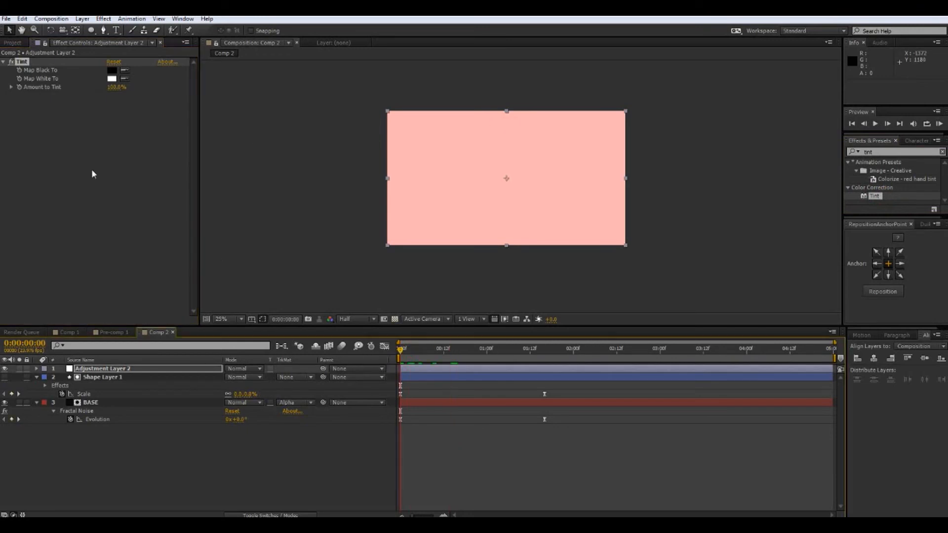
left_click_drag(512, 351, 548, 359)
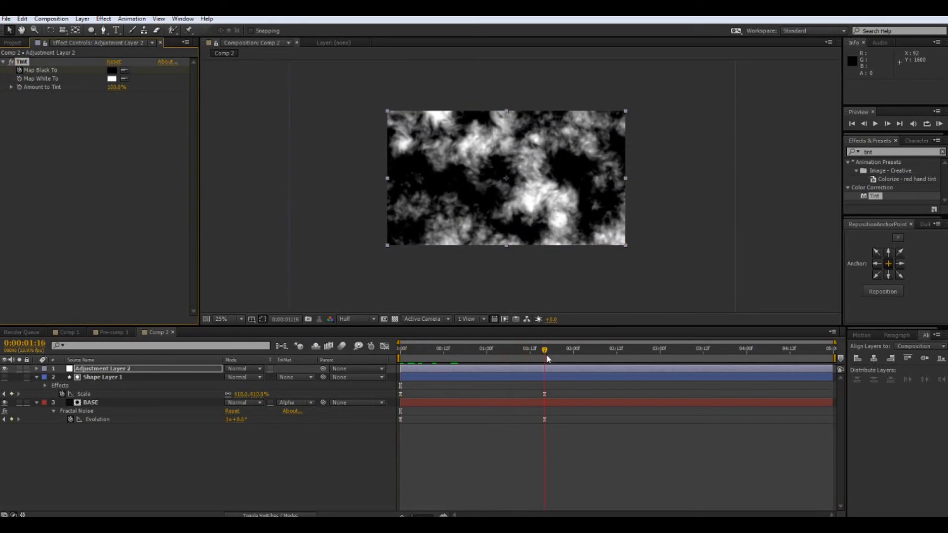
left_click(113, 72)
left_click_drag(362, 303, 235, 132)
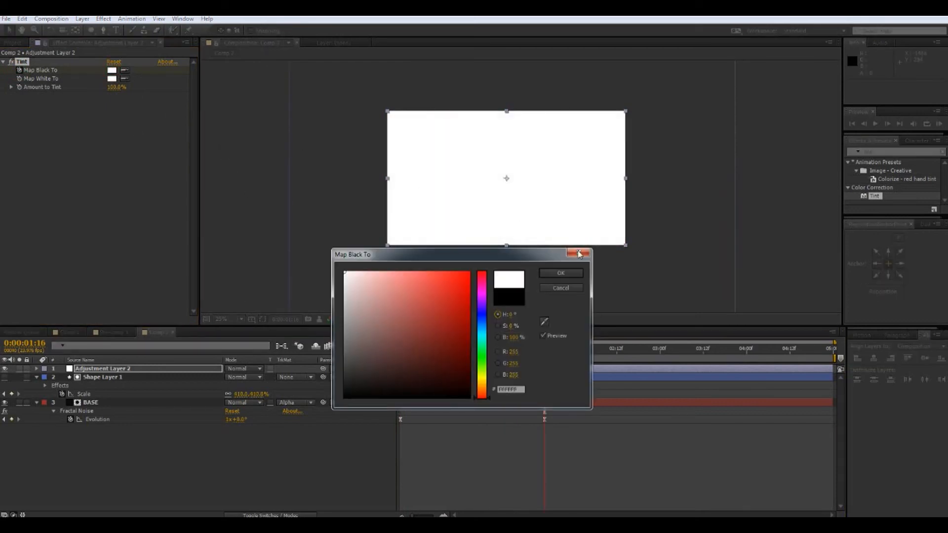
left_click(553, 274)
key("u")
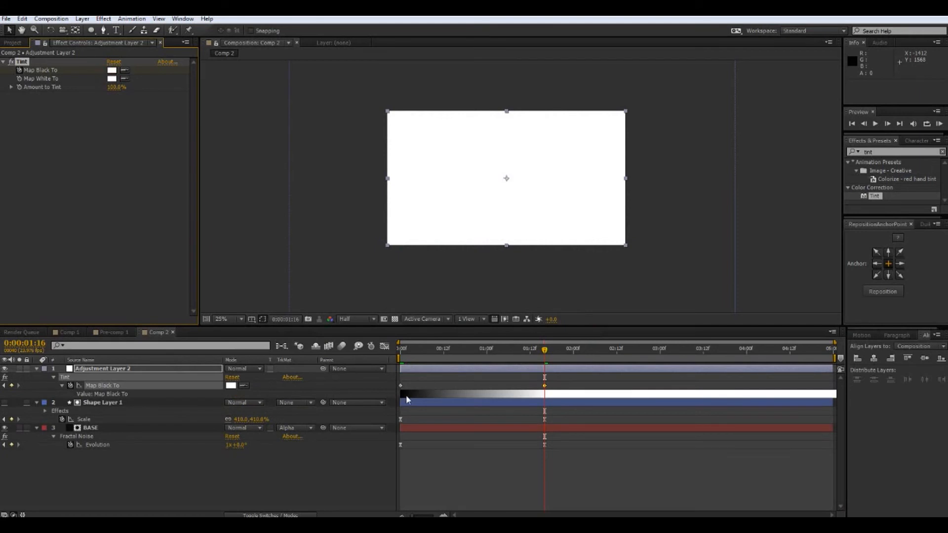
Move the first Map Black To keyframe to about 0:00:00:14 and the last to 0:00:01:10, and preview the fade.
left_click_drag(400, 388, 448, 387)
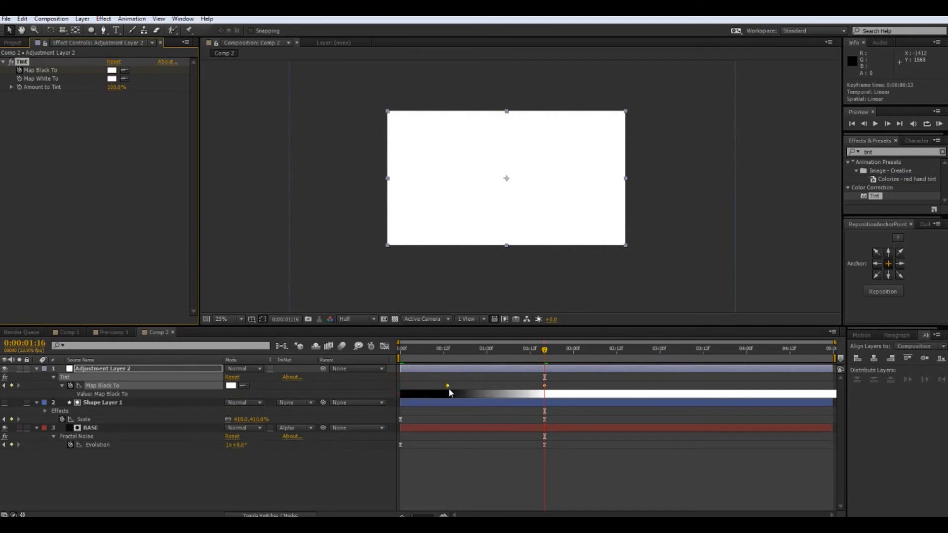
left_click_drag(546, 387, 523, 387)
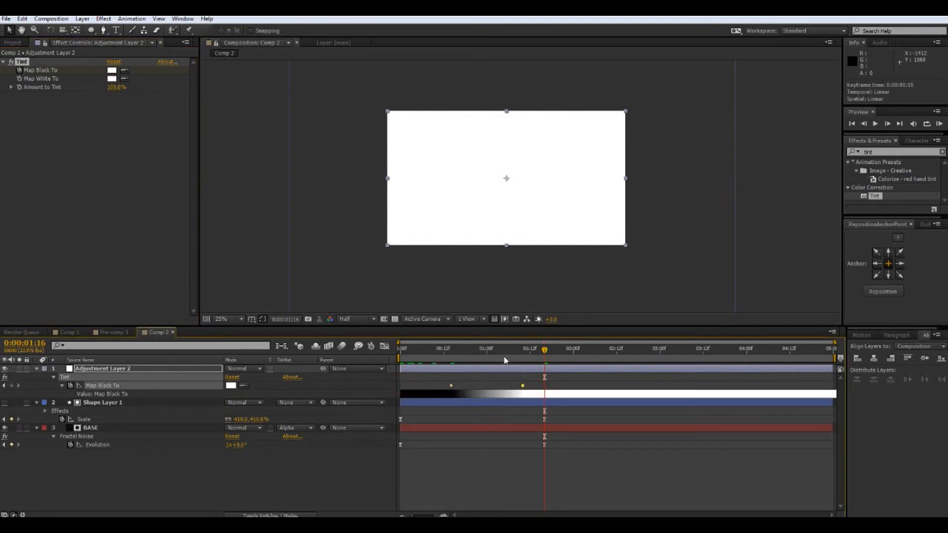
key("KP_0")
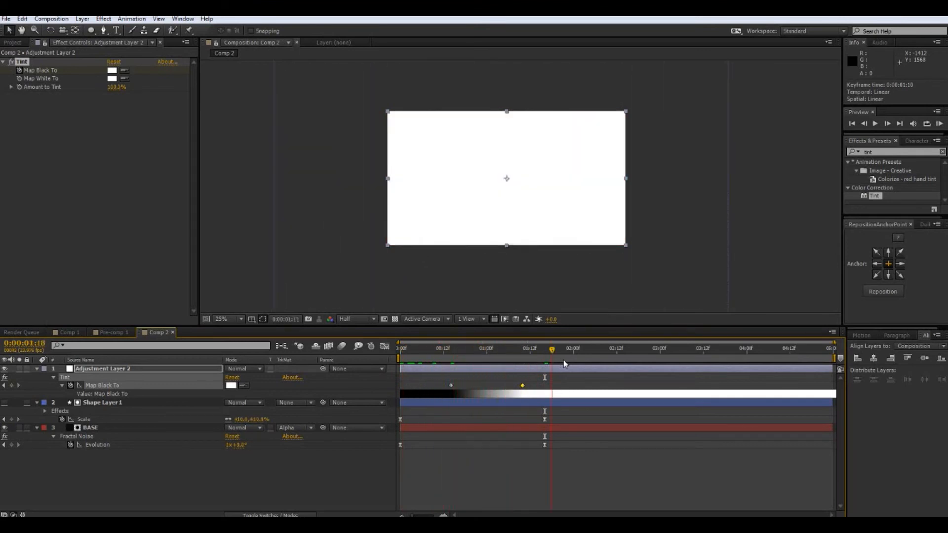
Find the Curves effect and add it below Tint on Adjustment Layer 2.
left_click(112, 370)
left_click(878, 153)
type("curves")
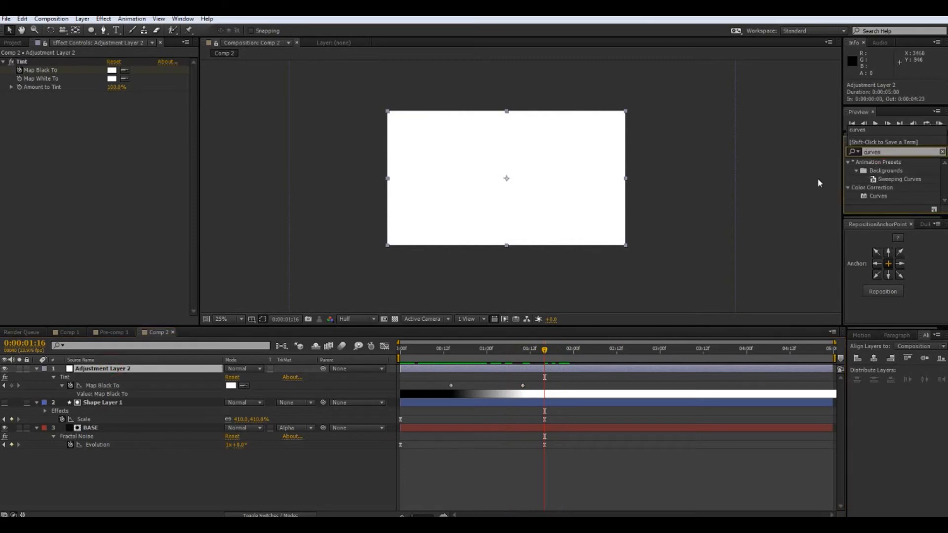
left_click_drag(867, 197, 118, 148)
Bend the RGB curve into an S shape with crushed shadows for more noise contrast, and check it on later frames.
left_click_drag(477, 350, 439, 349)
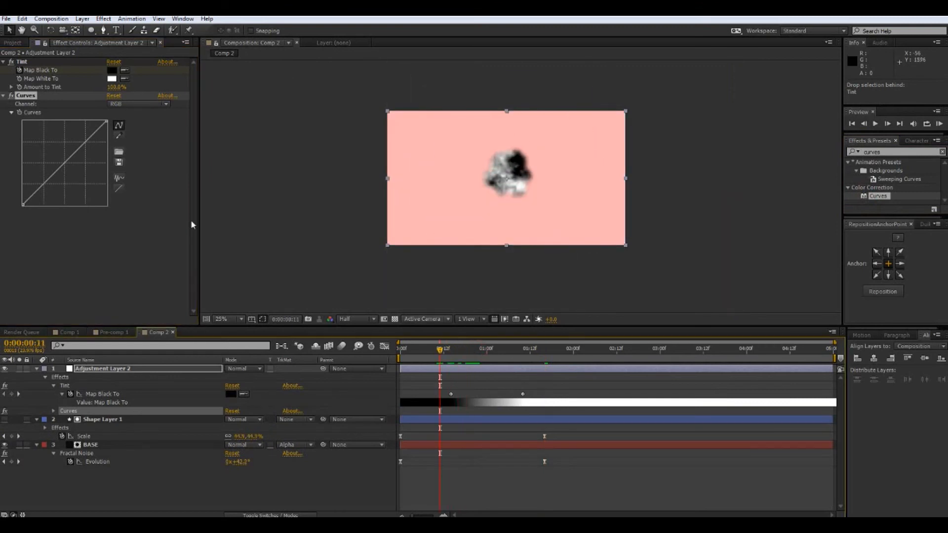
left_click_drag(44, 184, 49, 187)
left_click_drag(83, 149, 84, 146)
left_click_drag(49, 186, 63, 190)
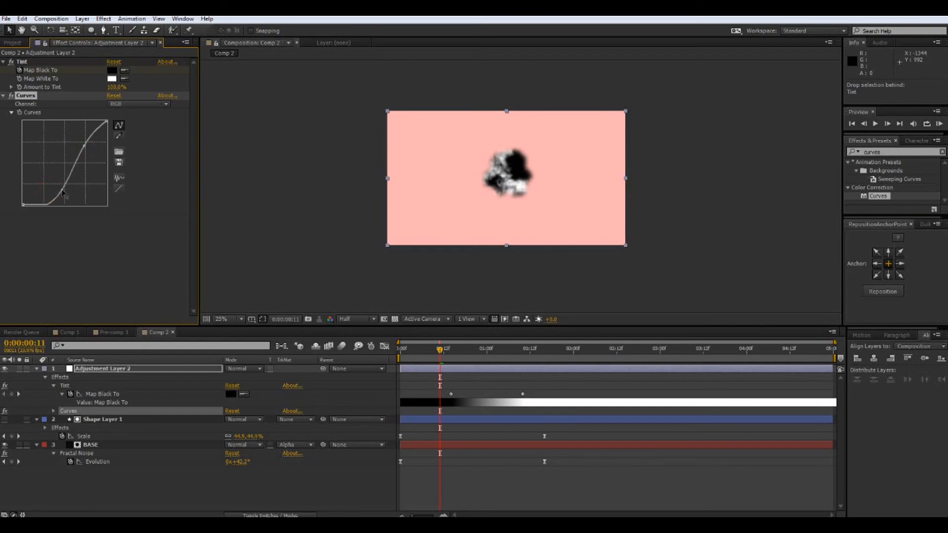
key("period")
left_click_drag(447, 350, 481, 354)
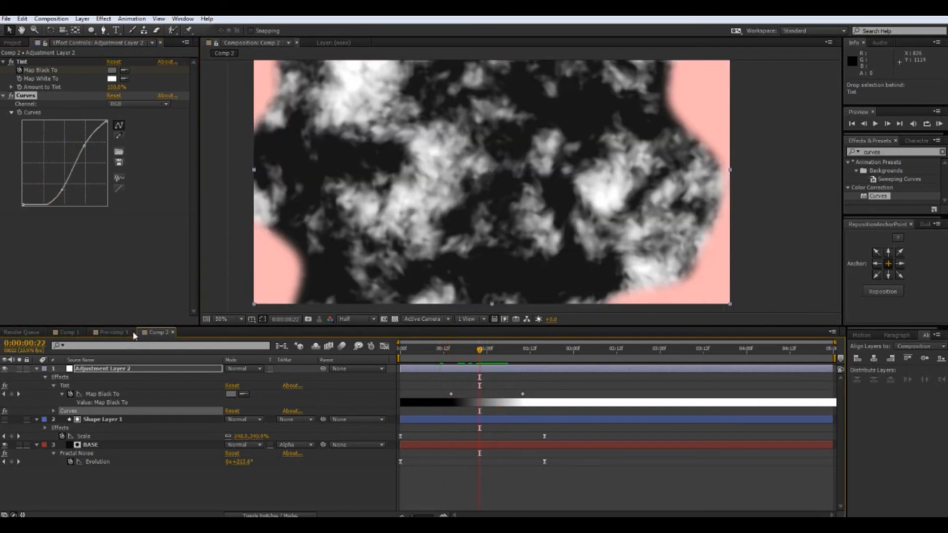
Create a new composition at 1920 x 1080 px, 23.976 fps, with a duration of 0:00:05:00.
left_click(152, 475)
key("ctrl+n")
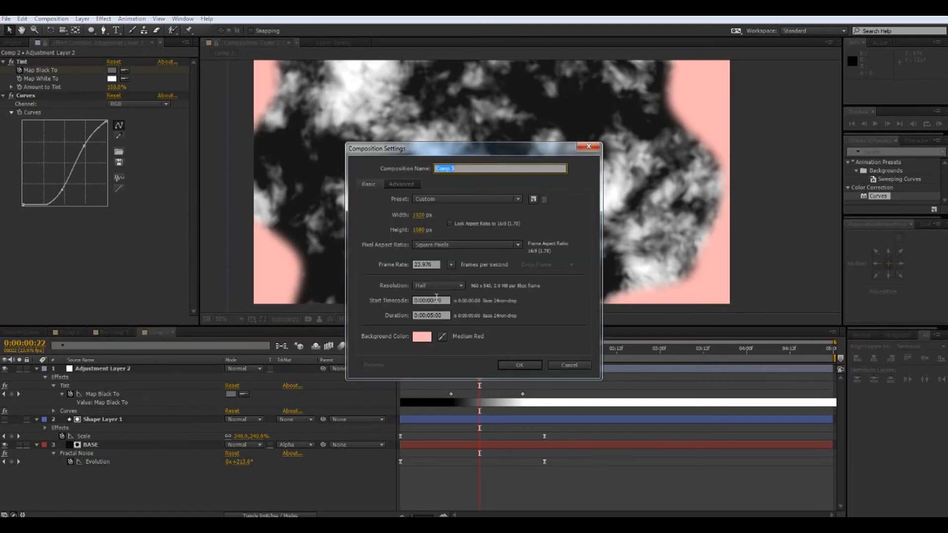
key("Return")
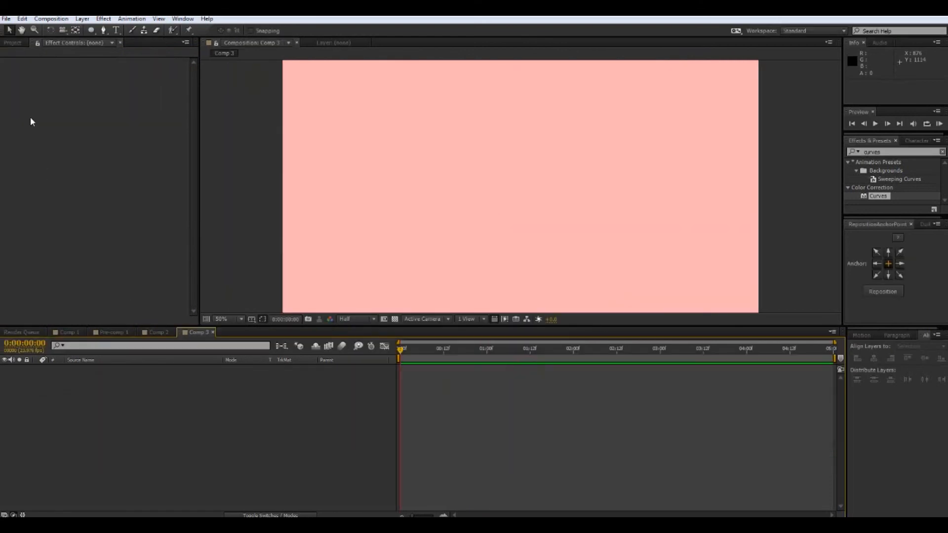
Copy the 20131223-IMG_5719.jpg and MVI_3848.MOV layers from Comp 1 into the new Comp 3.
left_click(16, 43)
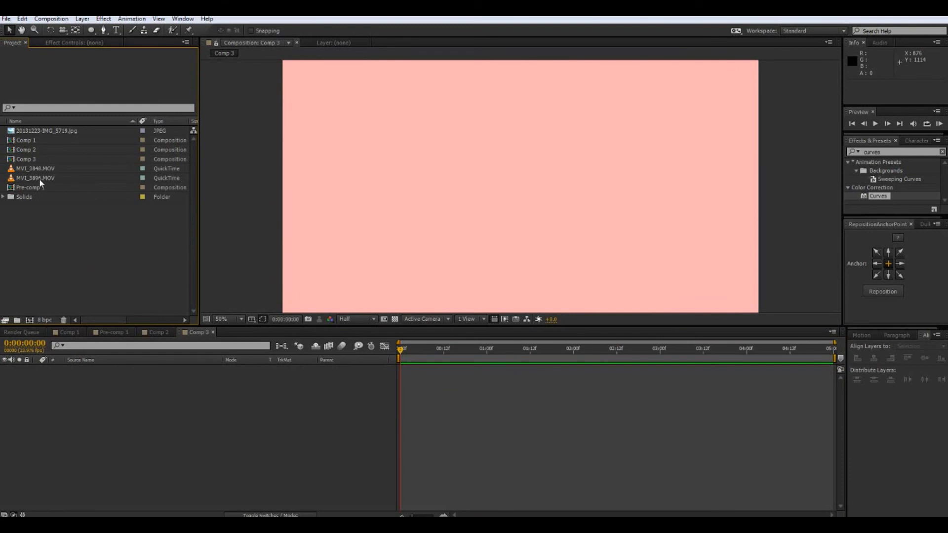
left_click(68, 332)
left_click(97, 377)
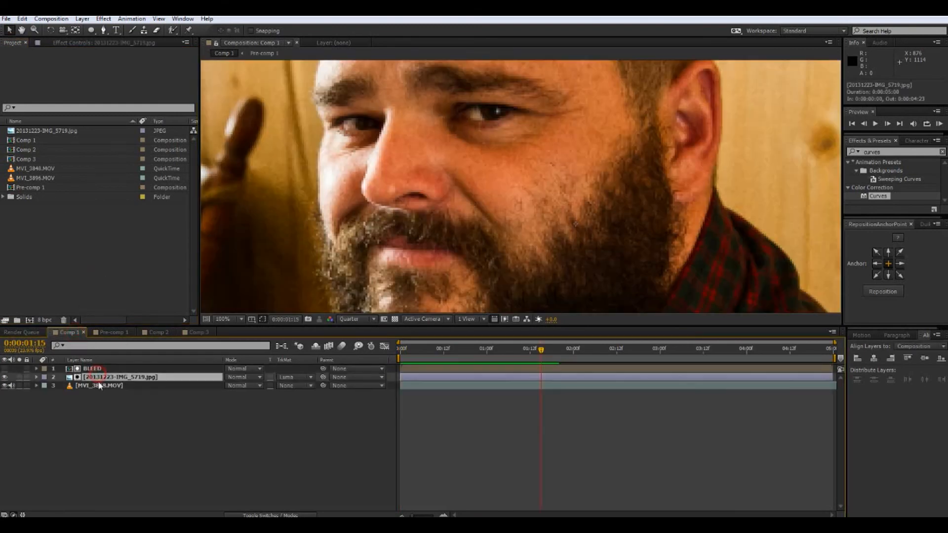
left_click(98, 386, "shift")
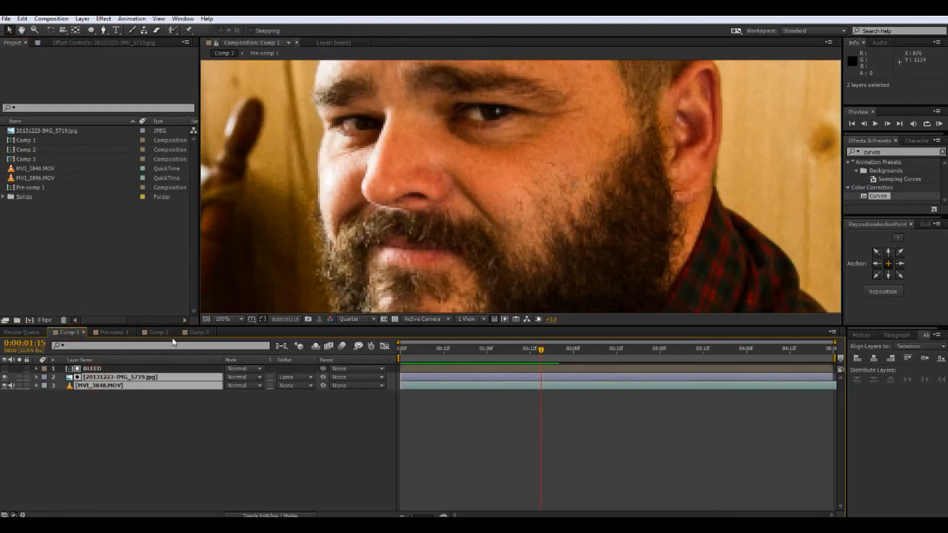
left_click(198, 332)
key("ctrl+v")
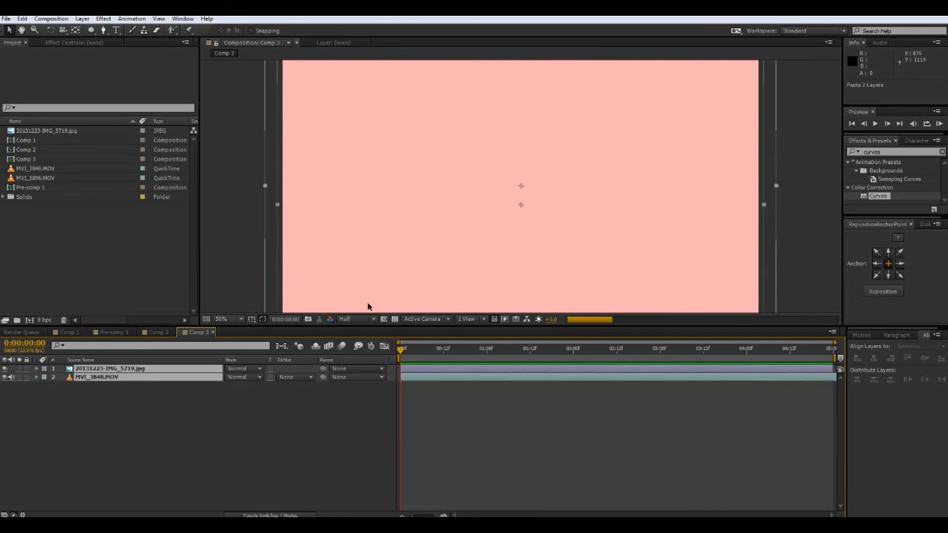
key("comma")
key("comma")
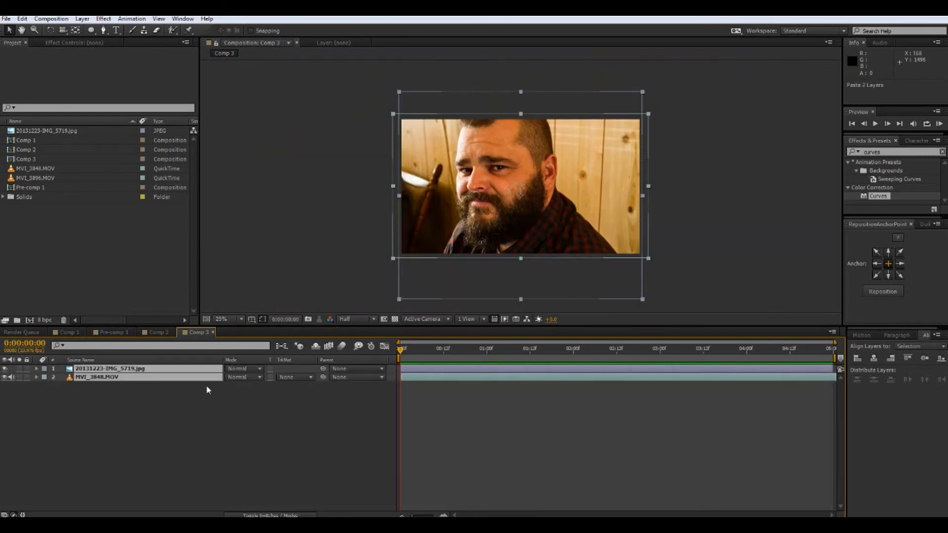
Add Comp 2 to Comp 3 as the uppermost layer, above 20131223-IMG_5719.jpg.
left_click(148, 406)
left_click(26, 150)
left_click_drag(14, 151, 122, 365)
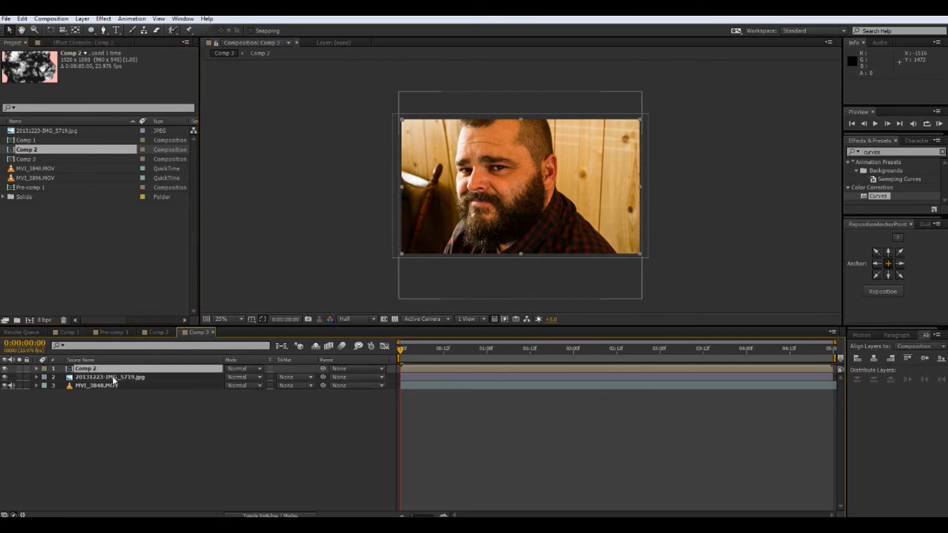
Set the track matte of the 20131223-IMG_5719.jpg layer to Luma using Comp 2, and preview the transition.
left_click(110, 377)
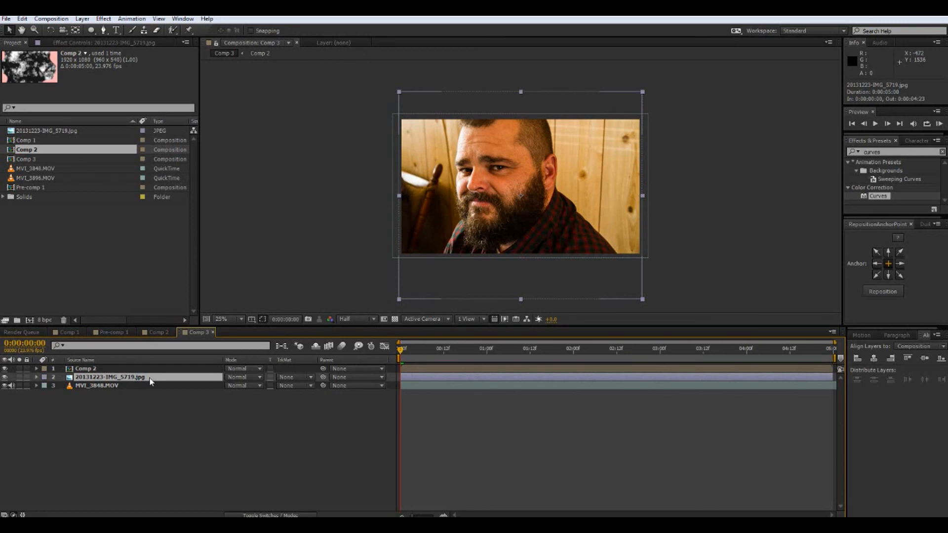
left_click(293, 377)
left_click(314, 424)
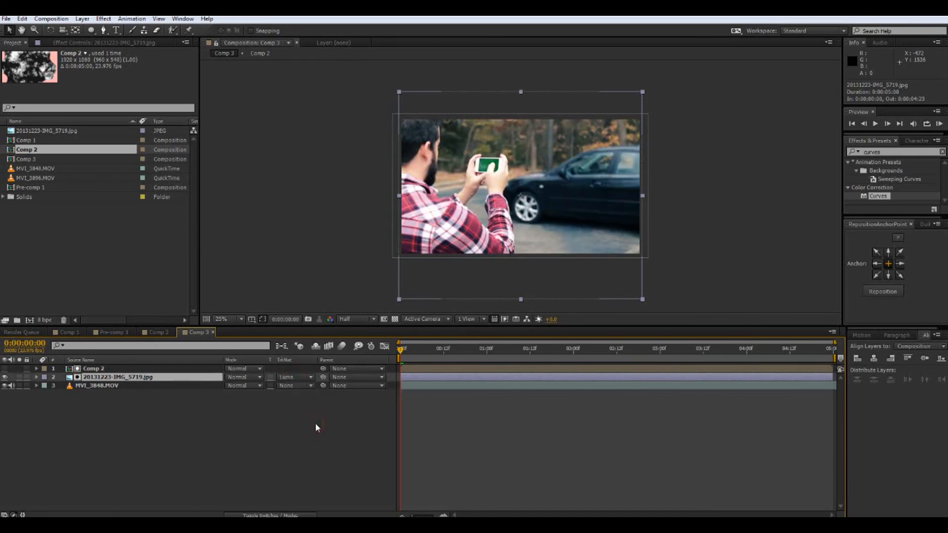
left_click_drag(404, 348, 473, 351)
key("KP_0")
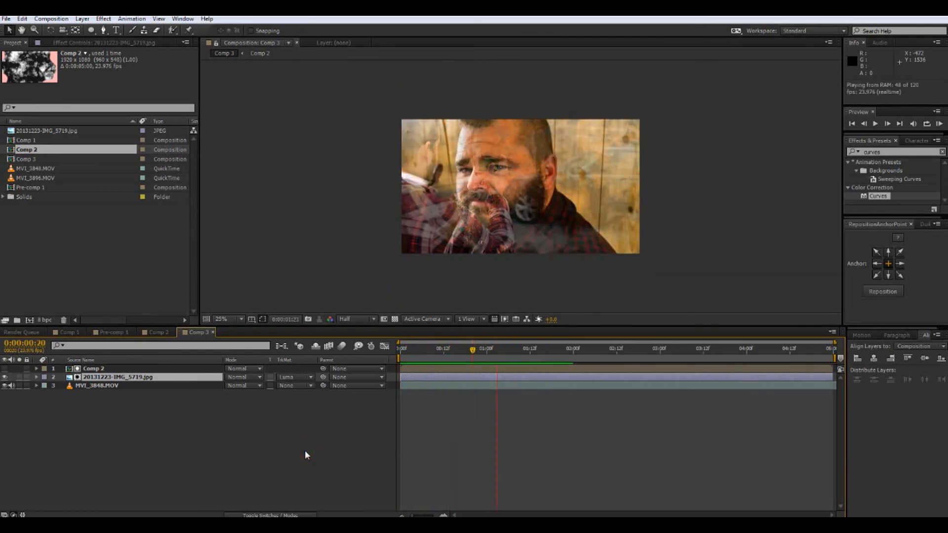
left_click(306, 453)
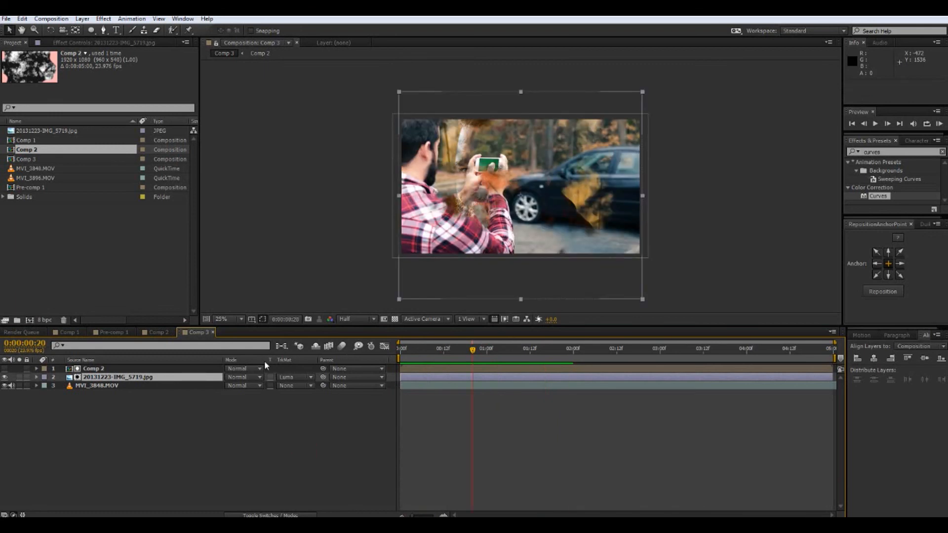
In Comp 2, add a 1920 x 1080 px dark gray solid beneath the BASE layer and check it across the animation.
left_click(164, 333)
scroll(522, 197, "down", 2)
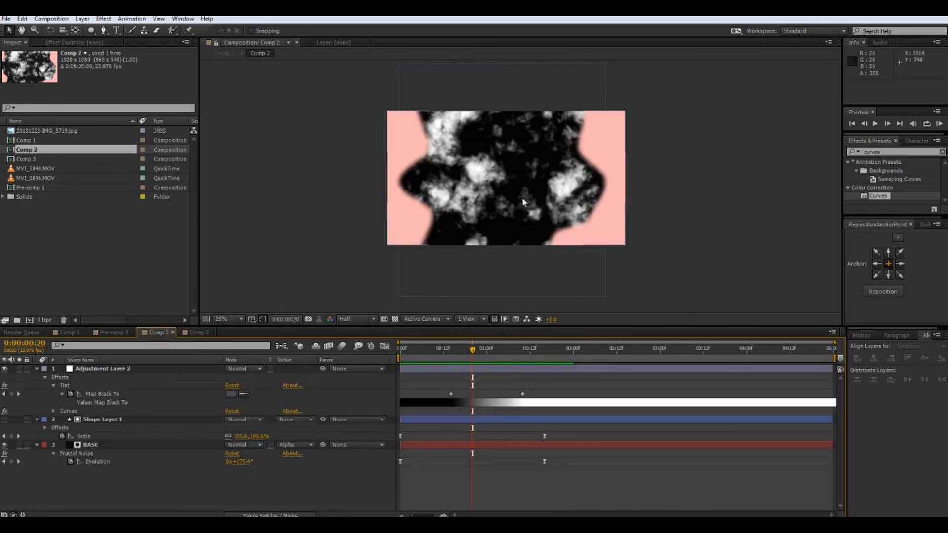
left_click(488, 224)
mouse_move(484, 351)
left_mouse_down()
mouse_move(406, 355)
mouse_move(473, 351)
left_mouse_up()
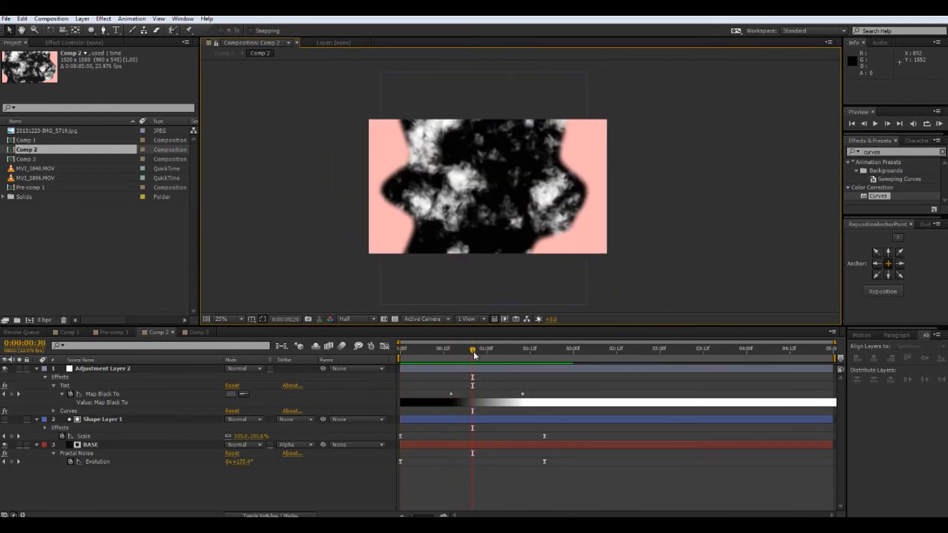
key("ctrl+y")
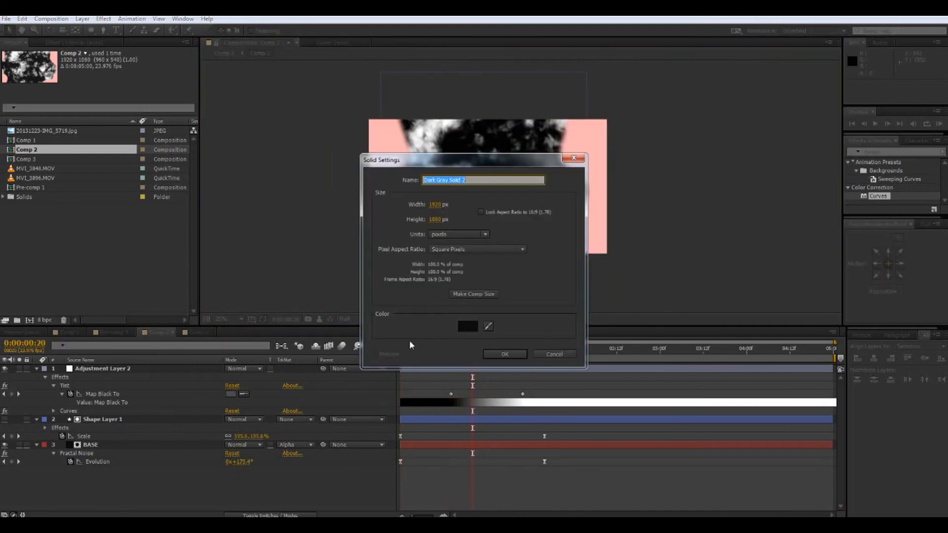
left_click(501, 352)
left_click_drag(98, 369, 102, 476)
left_click_drag(408, 350, 494, 349)
left_click(452, 355)
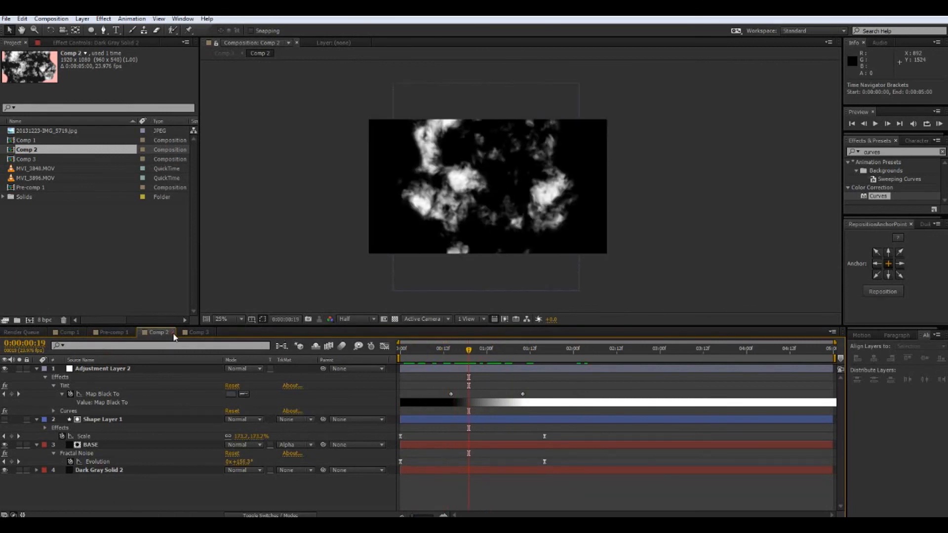
Return to Comp 3 and examine the ink-bleed transition across its first two seconds.
left_click(190, 332)
left_click_drag(402, 350, 537, 372)
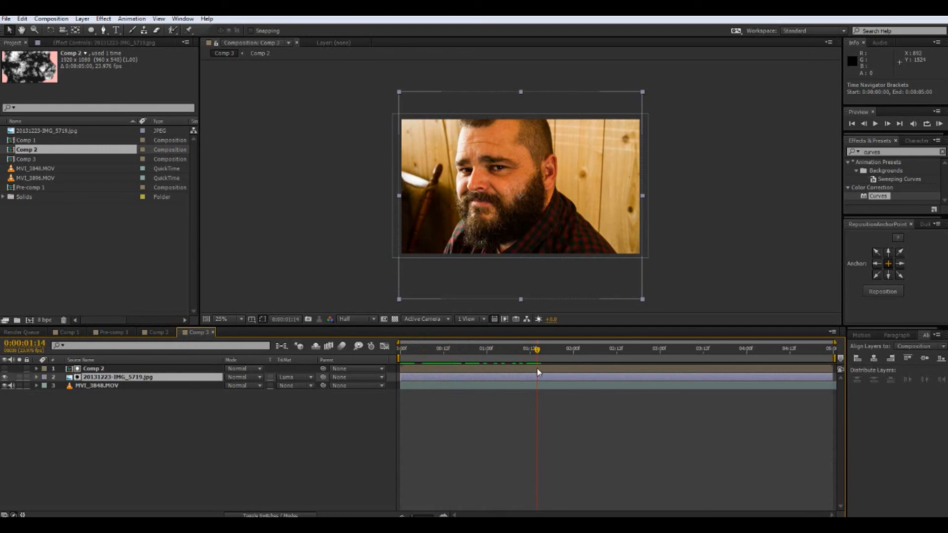
left_click_drag(443, 349, 523, 358)
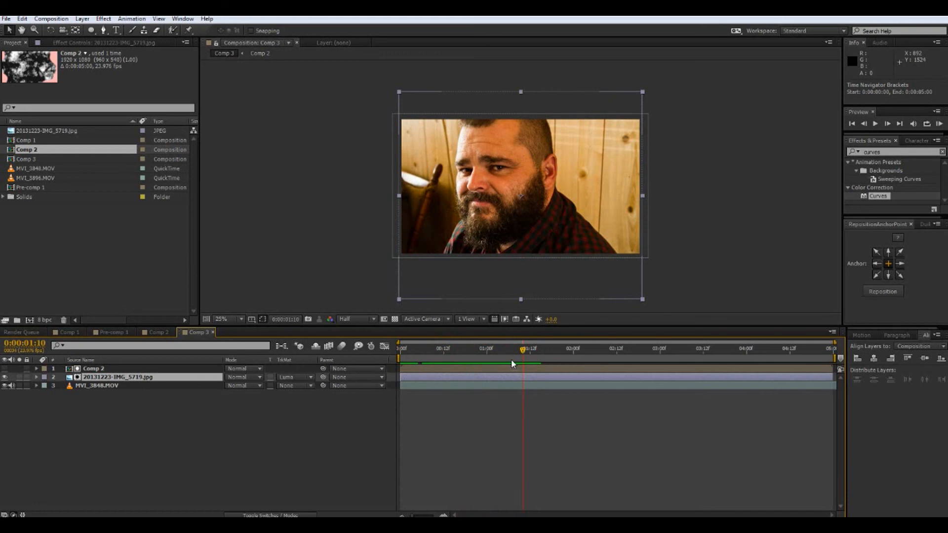
left_click_drag(511, 359, 548, 351)
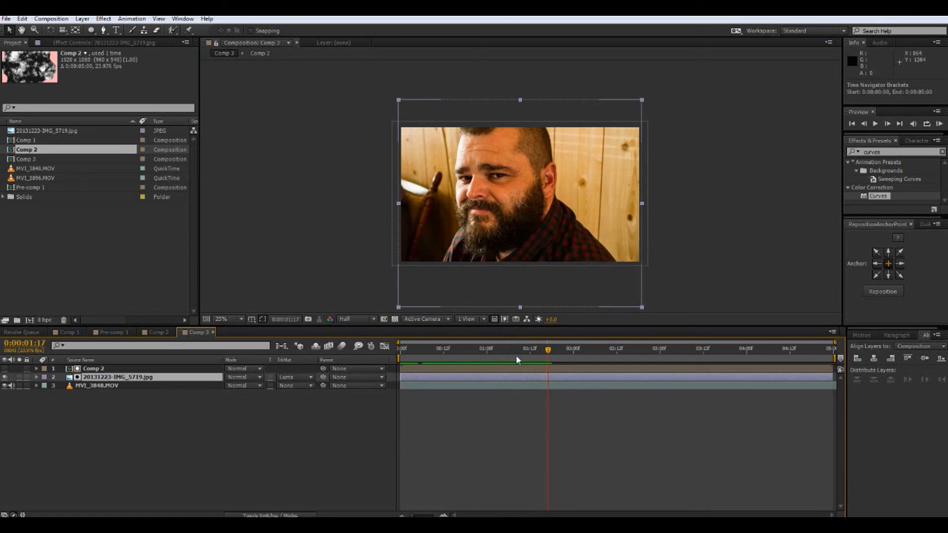
mouse_move(516, 355)
left_mouse_down()
mouse_move(469, 354)
mouse_move(510, 357)
left_mouse_up()
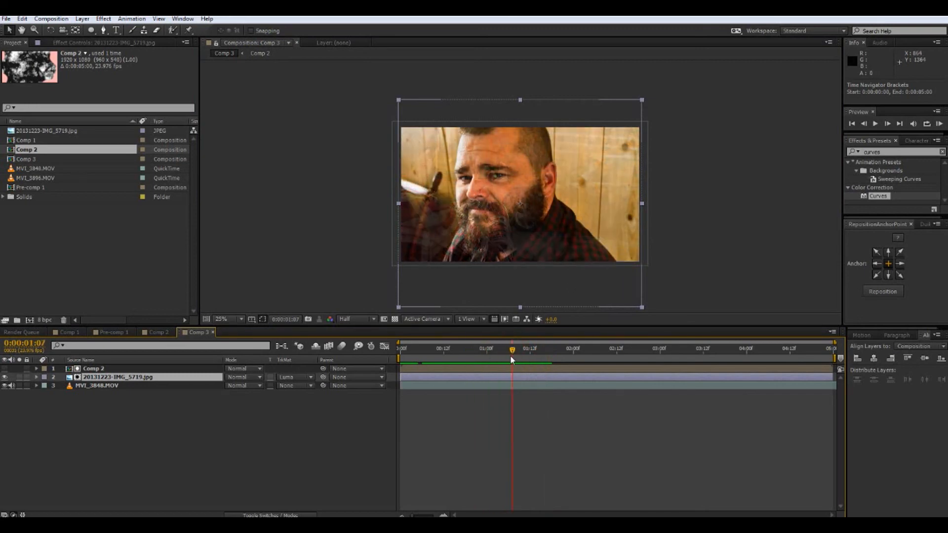